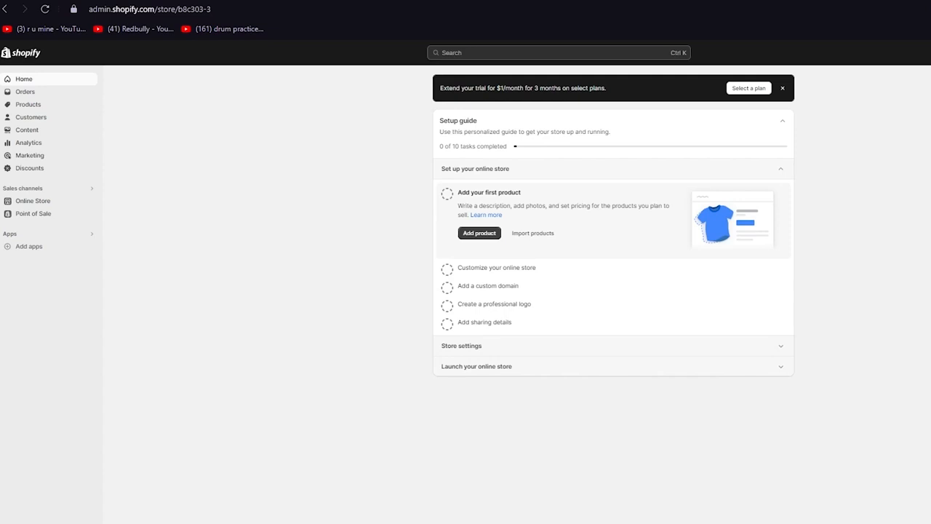
Open the Online Store section of the Shopify store.
click(33, 202)
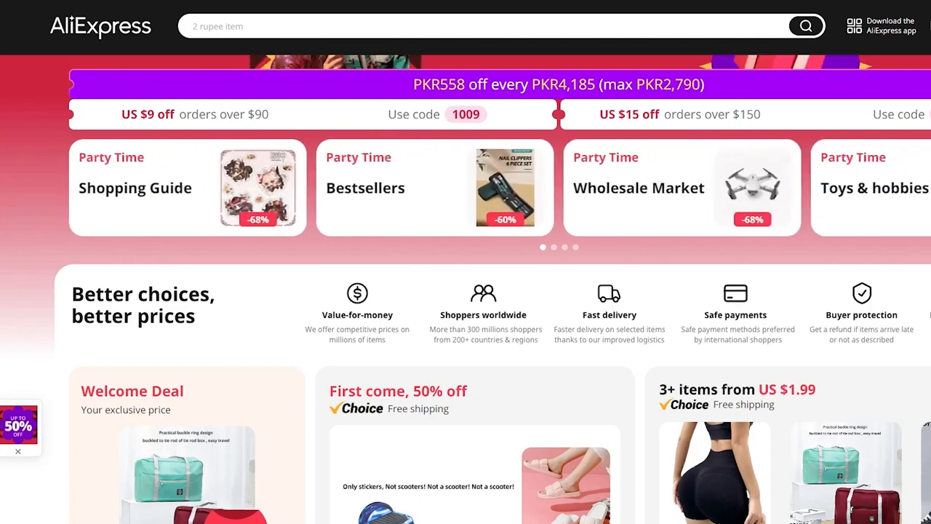
Switch to AliExpress and look through the home page down to its product categories.
scroll(530, 382, down, 1)
scroll(531, 382, down, 10)
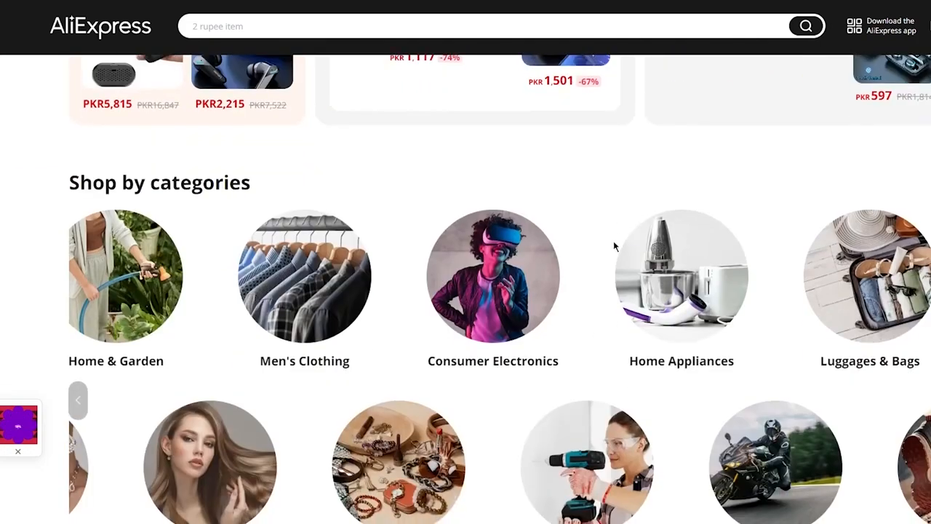
scroll(613, 241, down, 5)
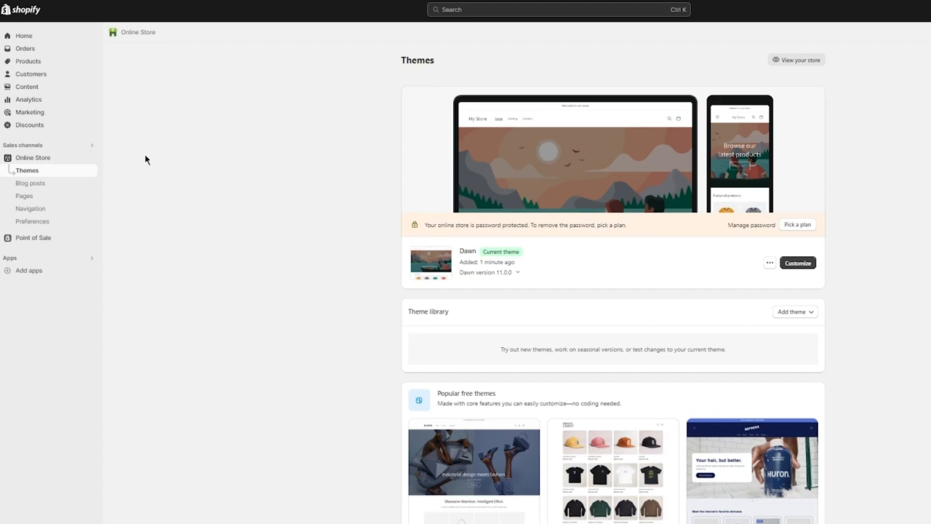
Open the Shopify App Store from the store's suggested apps for adding.
click(454, 9)
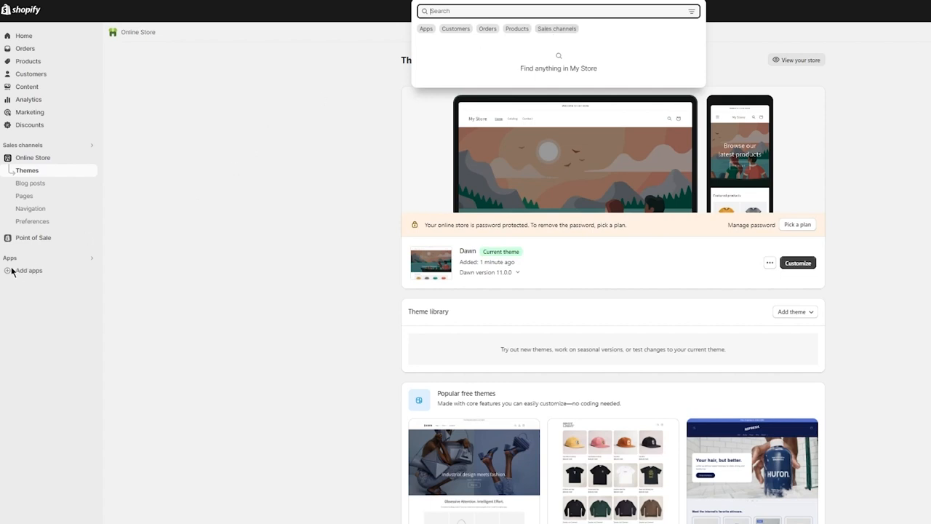
click(37, 271)
click(35, 272)
click(31, 273)
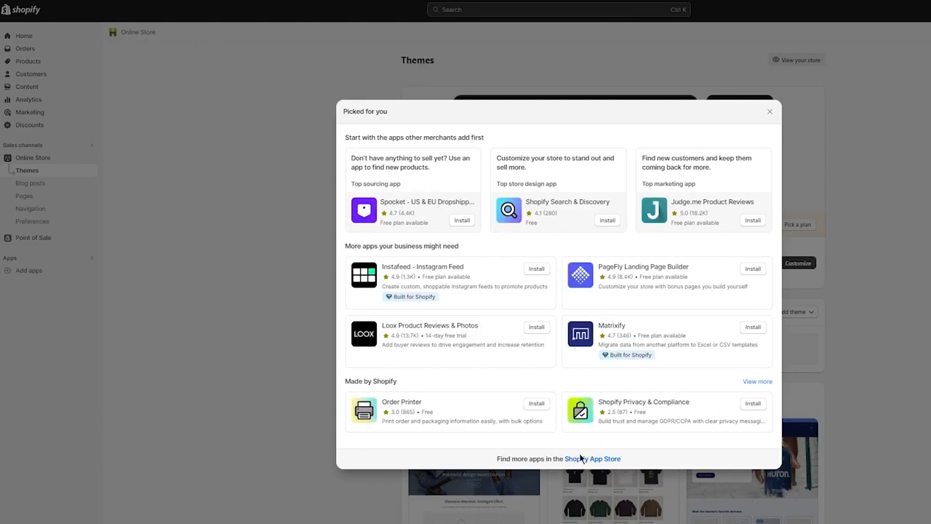
click(592, 458)
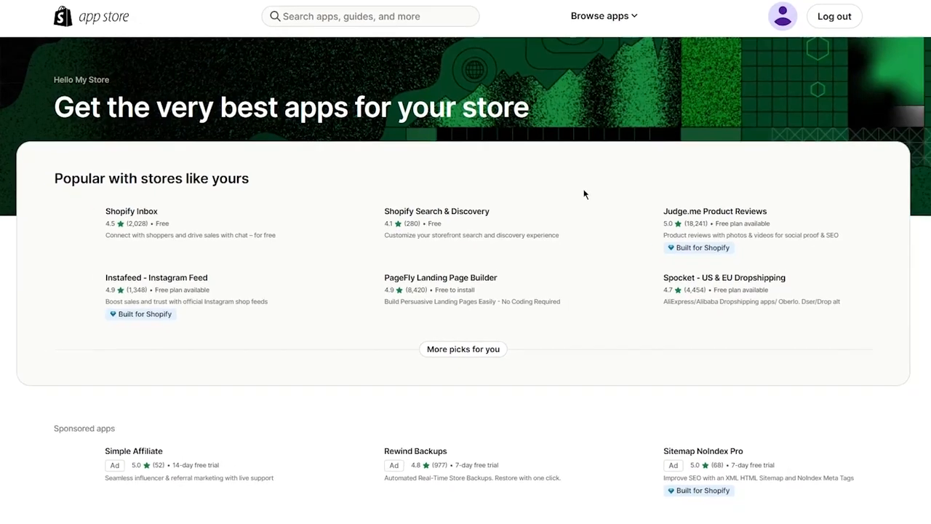
Search the Shopify App Store for aliexpress.
click(356, 16)
text(al)
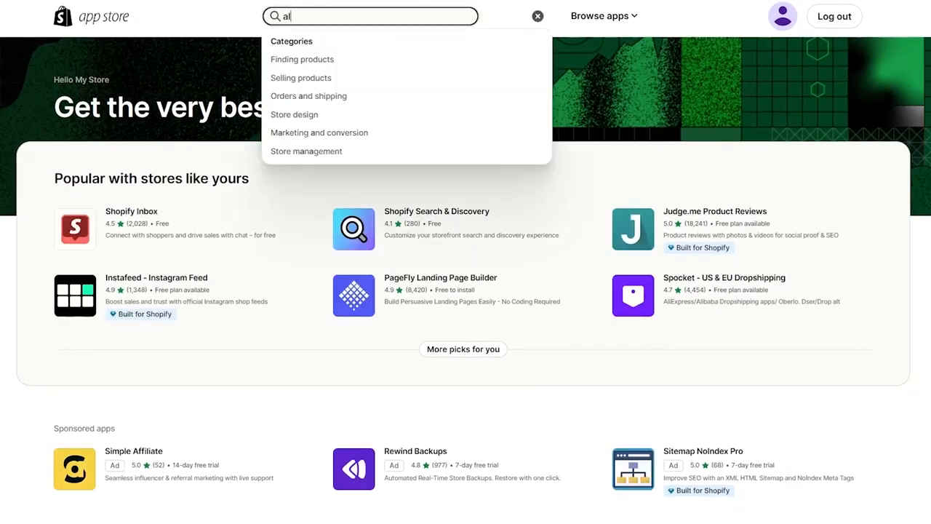
text(iexpress)
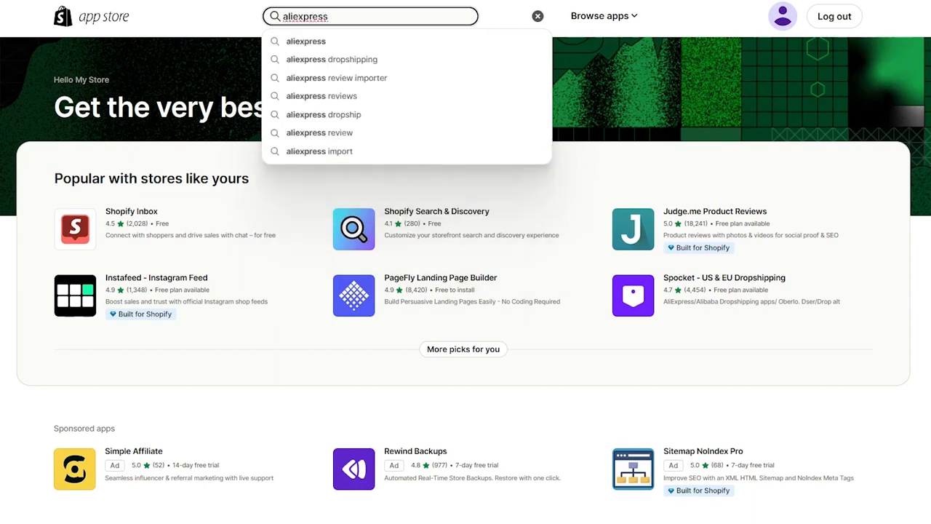
key(Return)
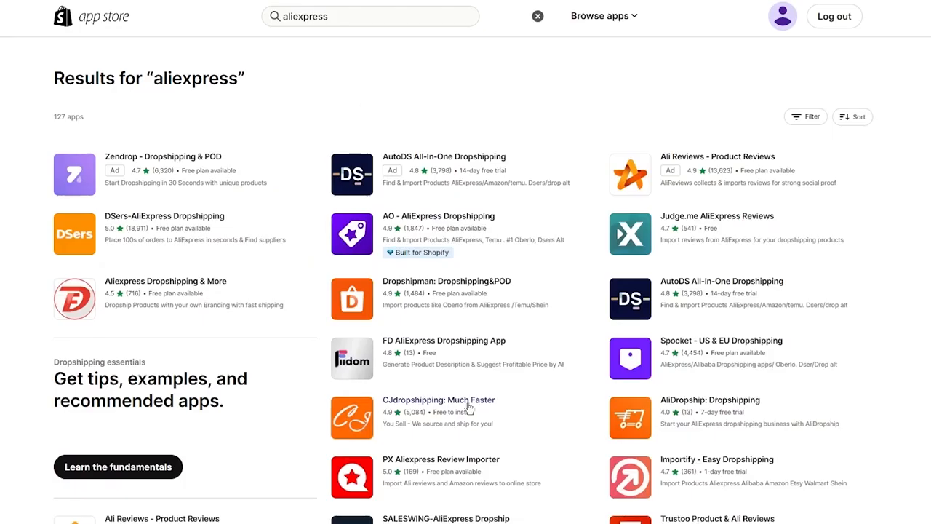
Install the CJdropshipping: Much Faster app on the Shopify store.
click(453, 406)
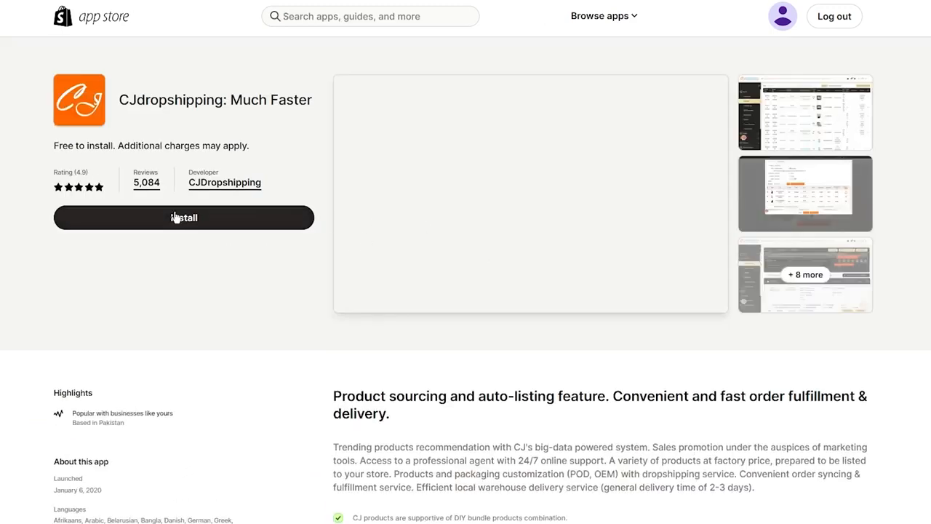
click(174, 219)
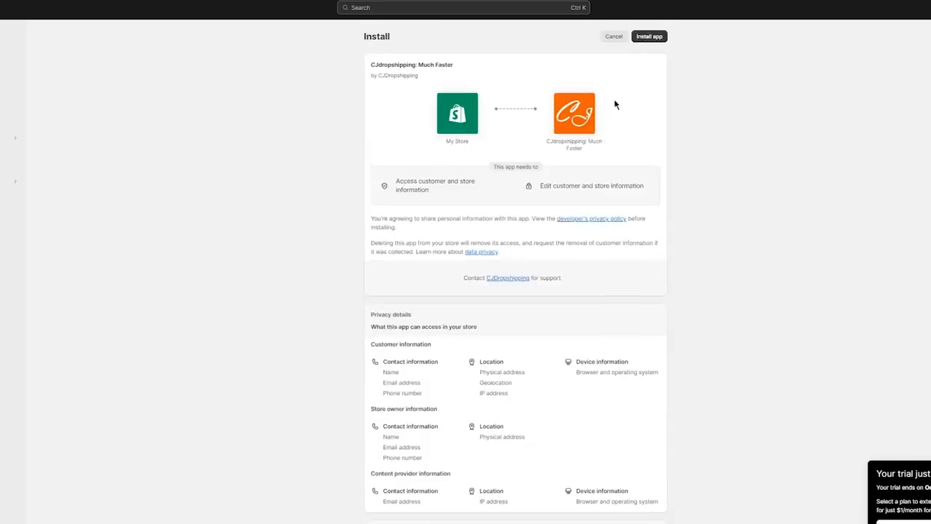
click(647, 45)
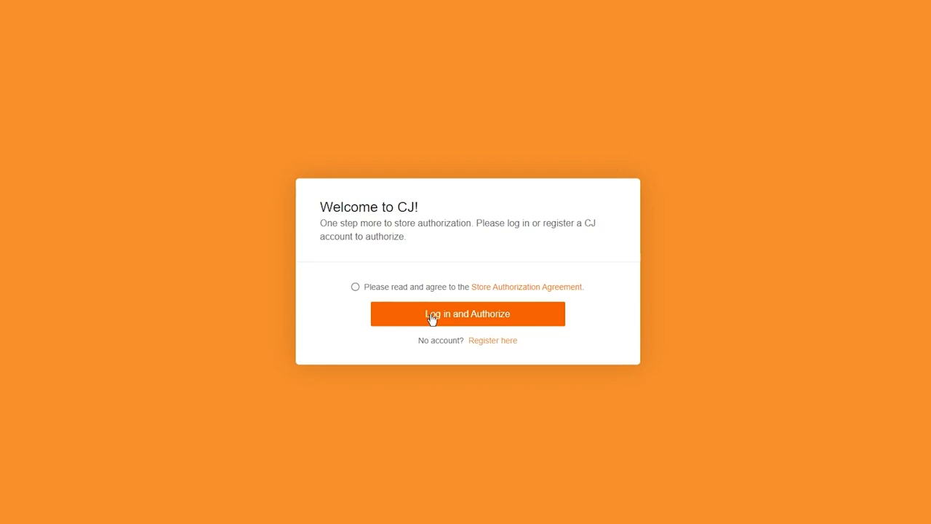
Start registering a new CJ account and agree to the Store Authorization Agreement.
click(483, 348)
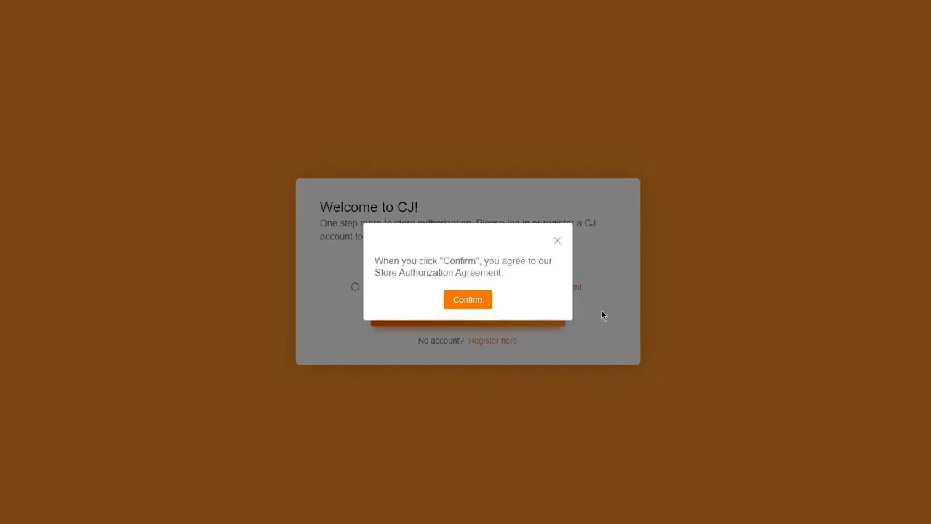
click(482, 299)
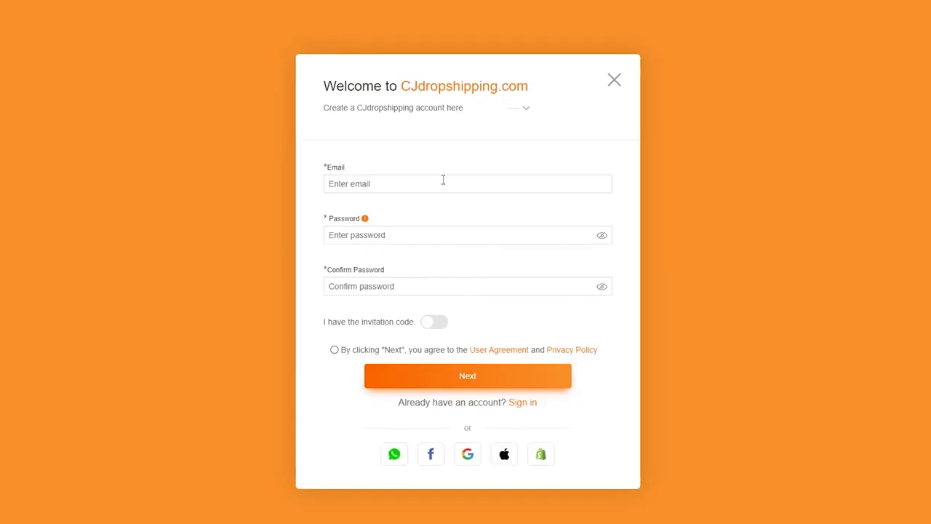
Enter the account email, password and password confirmation, accept the User Agreement and Privacy Policy, and submit the form.
click(443, 179)
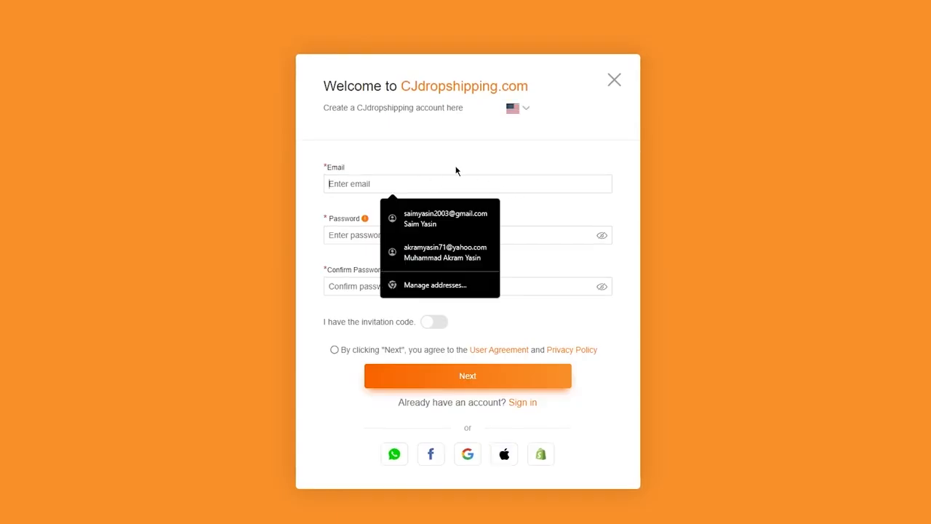
key(ctrl+v)
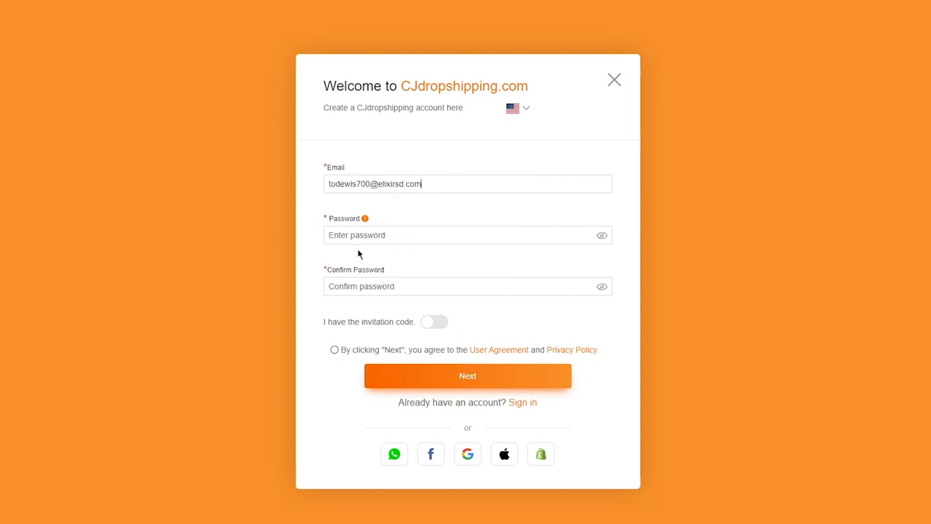
click(374, 233)
text(•)
text(••)
click(349, 289)
text(•••••)
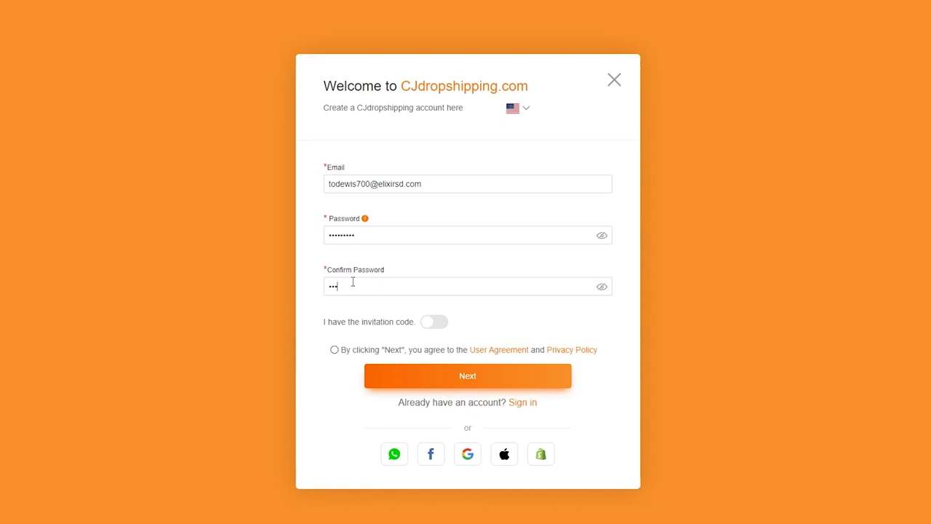
text(••)
click(364, 351)
click(422, 374)
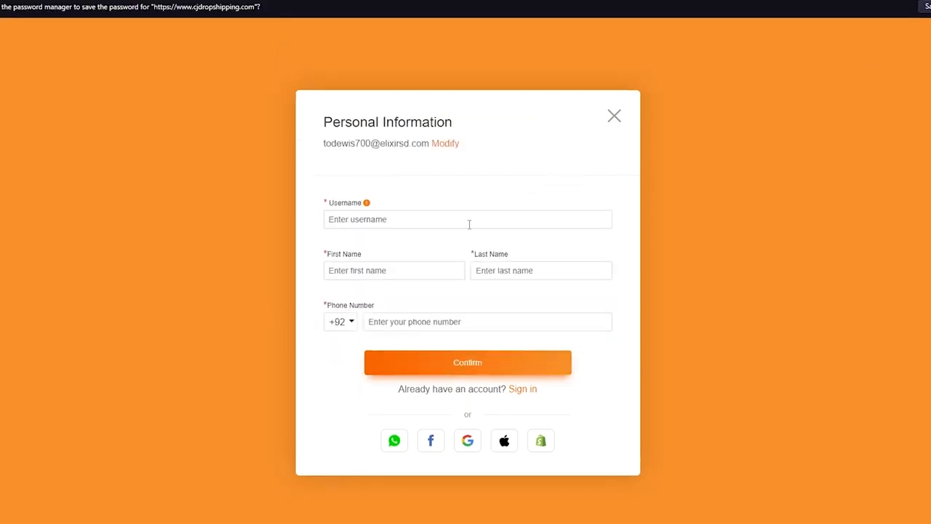
click(410, 212)
text(dropshipper5467745646)
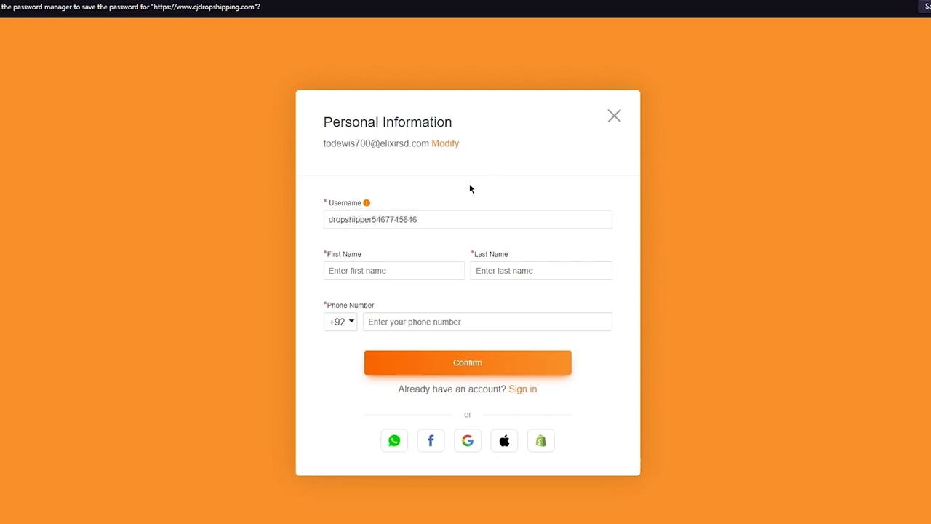
Change the username to dropshipper5hgj.
click(403, 270)
click(427, 206)
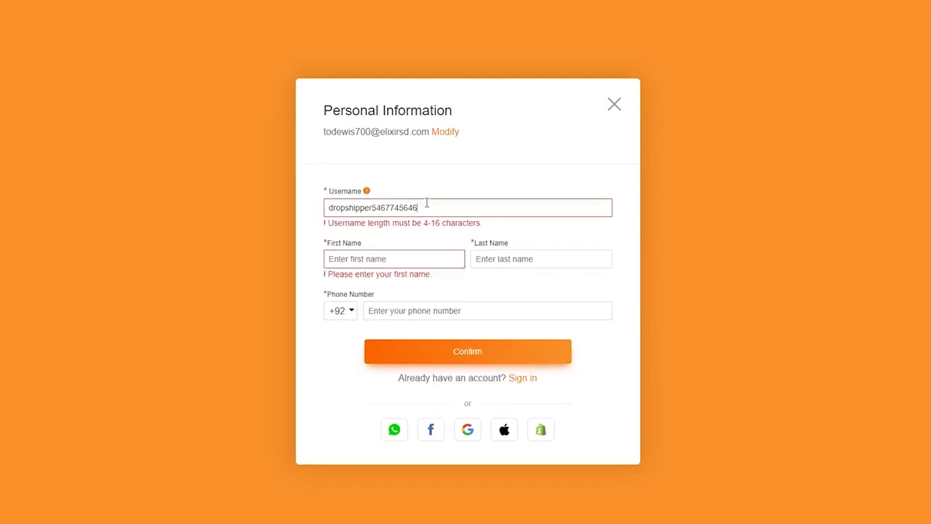
key(BackSpace)
key(BackSpace)
key(BackSpace)
click(410, 258)
click(406, 216)
key(BackSpace)
key(BackSpace)
key(BackSpace)
key(BackSpace)
key(BackSpace)
double_click(388, 221)
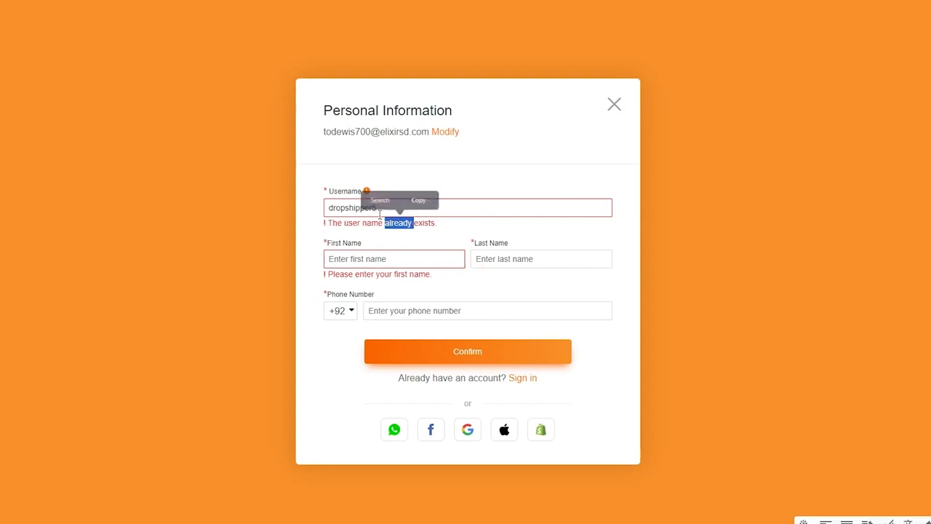
click(473, 214)
text(hgj)
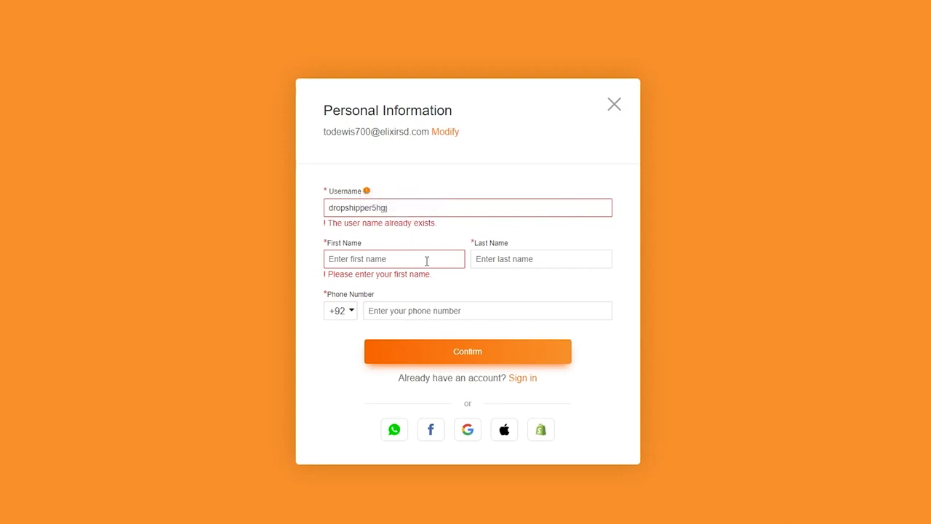
Fill in the account holder's name from a saved contact profile.
click(428, 261)
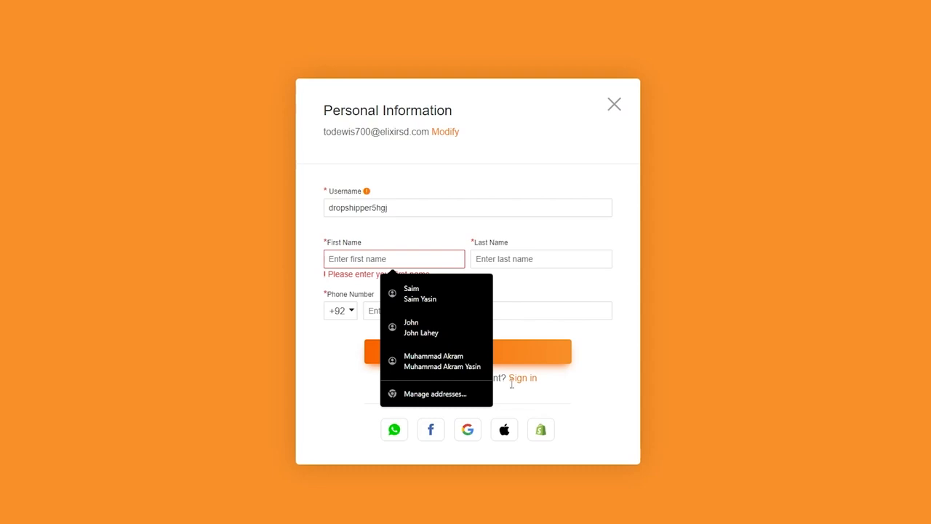
click(406, 328)
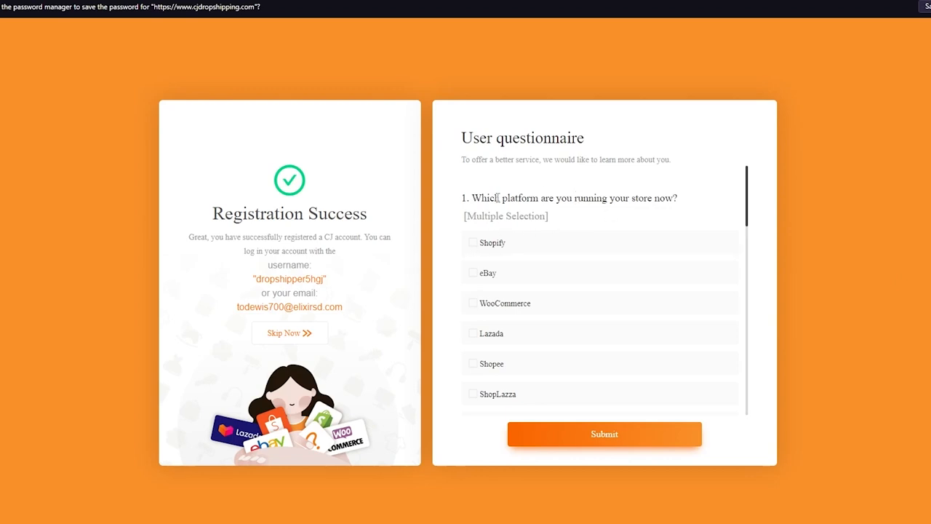
Answer the questionnaire with Shopify as the store platform and 6-50 orders to process per day.
click(508, 242)
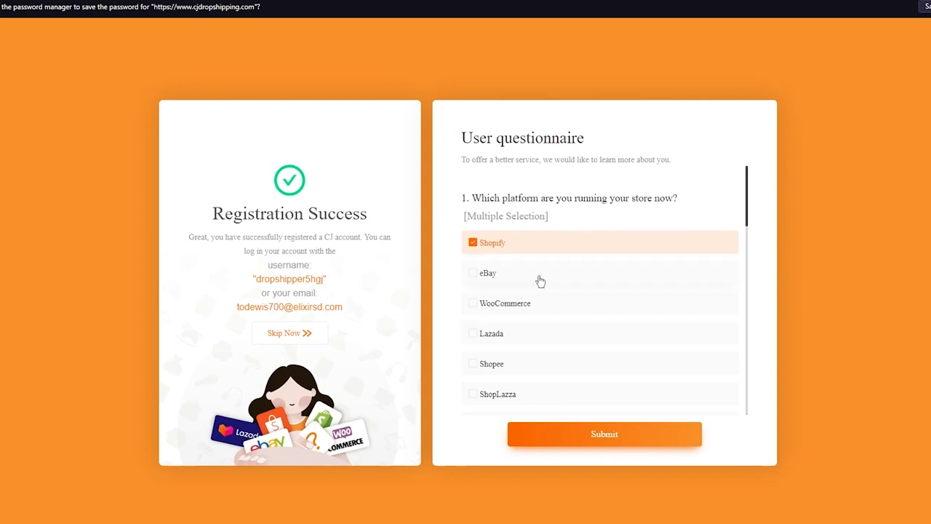
scroll(553, 272, down, 2)
scroll(561, 220, down, 1)
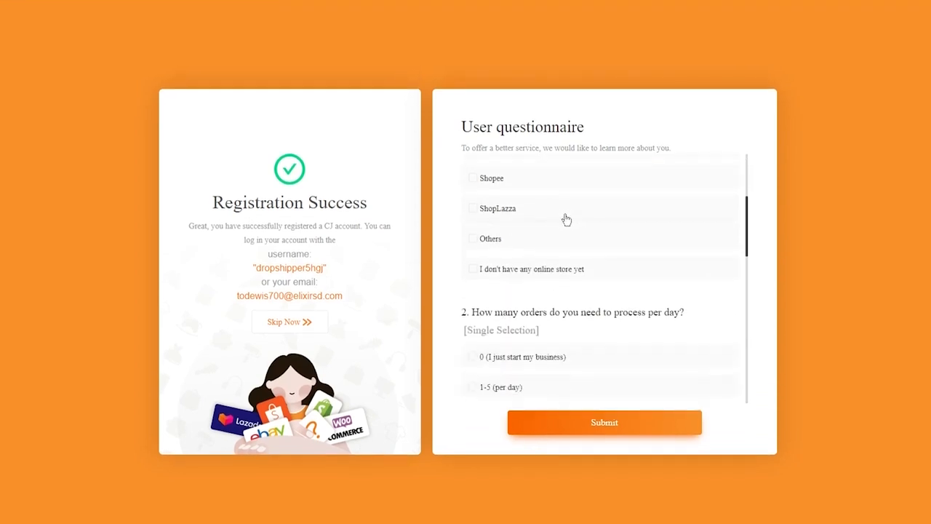
scroll(564, 217, down, 2)
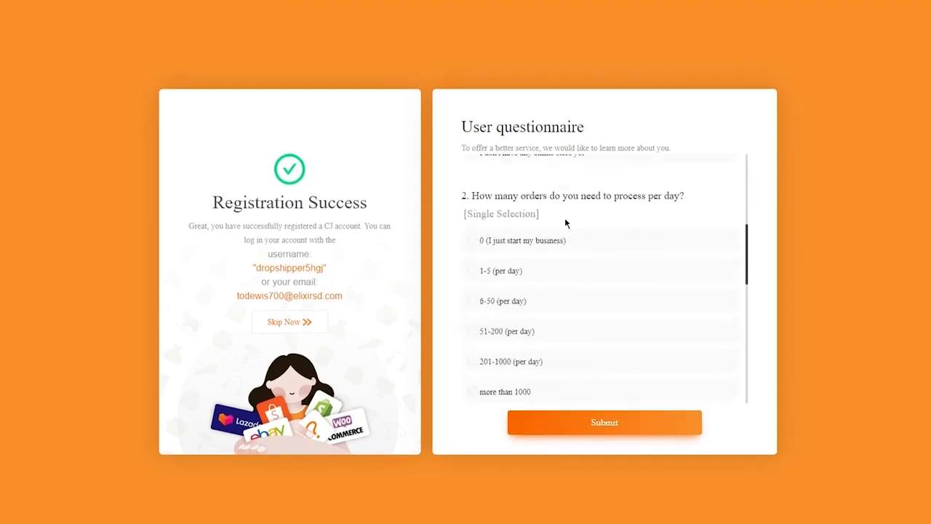
scroll(565, 225, up, 1)
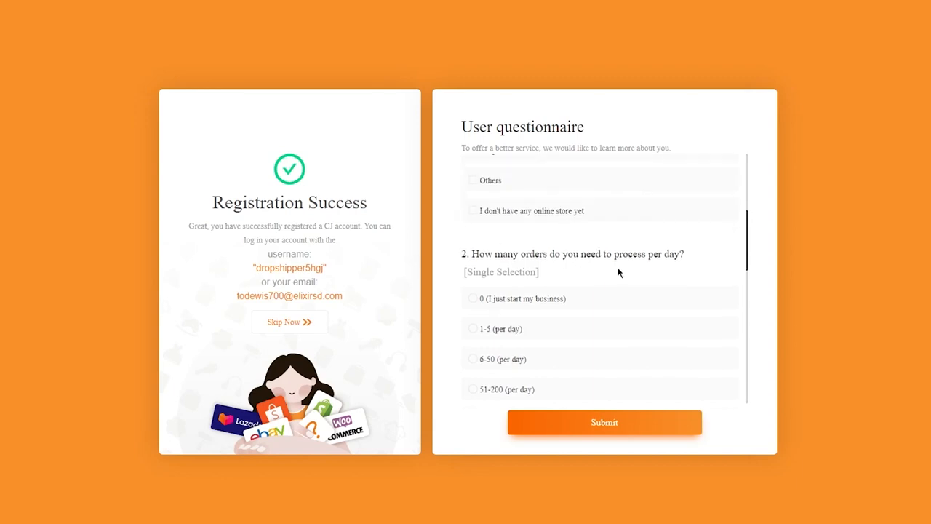
scroll(617, 271, down, 1)
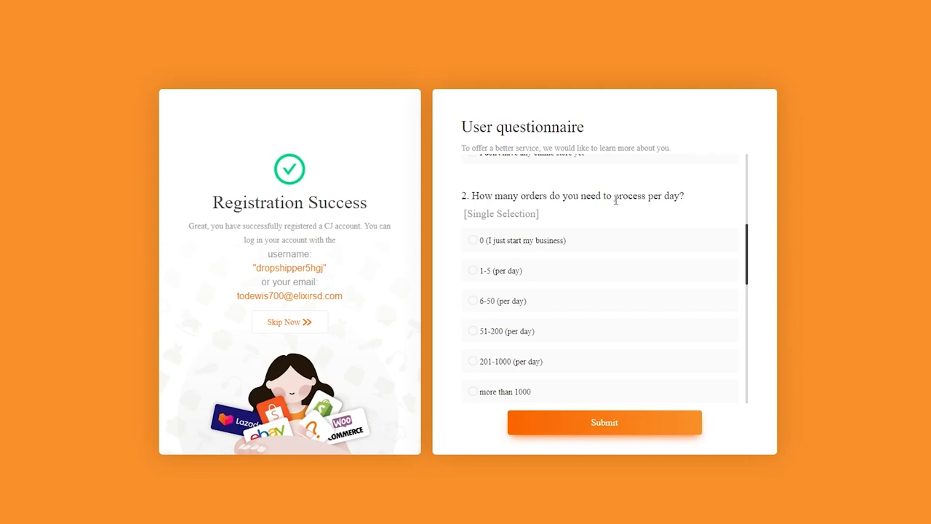
click(588, 304)
Select Men's Clothing as the mainly marketed product category in question 3 of the questionnaire.
scroll(609, 237, down, 3)
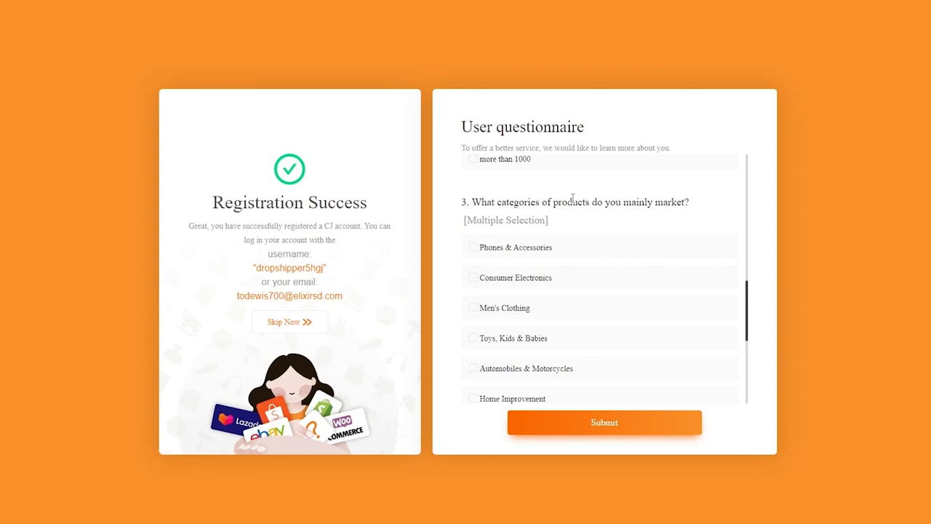
scroll(584, 230, down, 3)
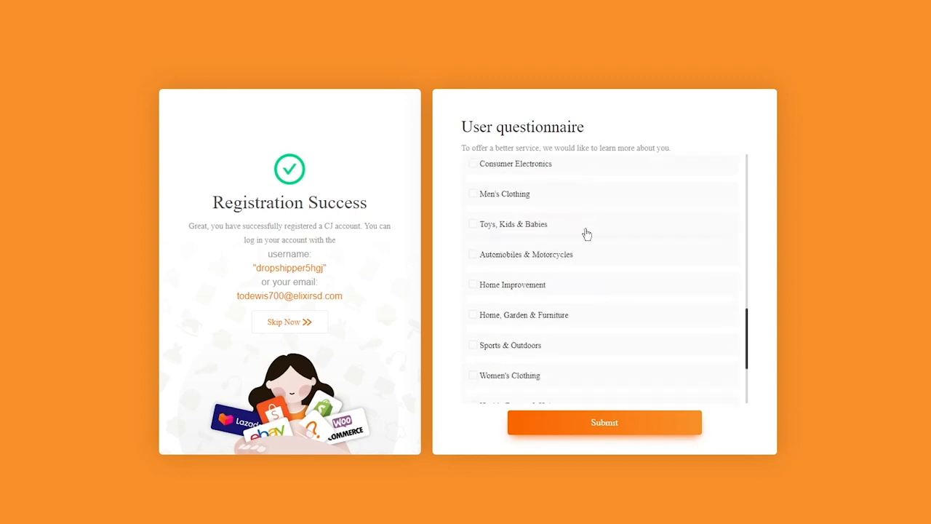
scroll(576, 235, down, 3)
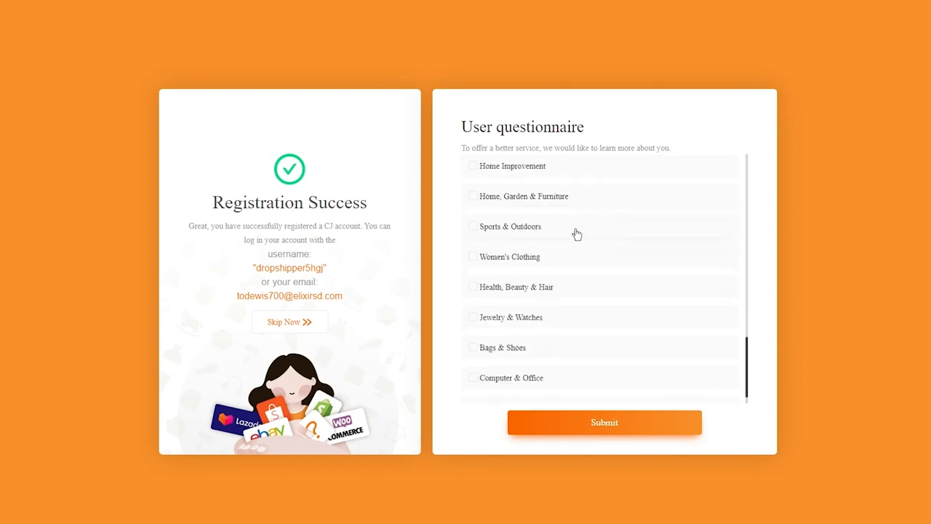
scroll(566, 306, down, 1)
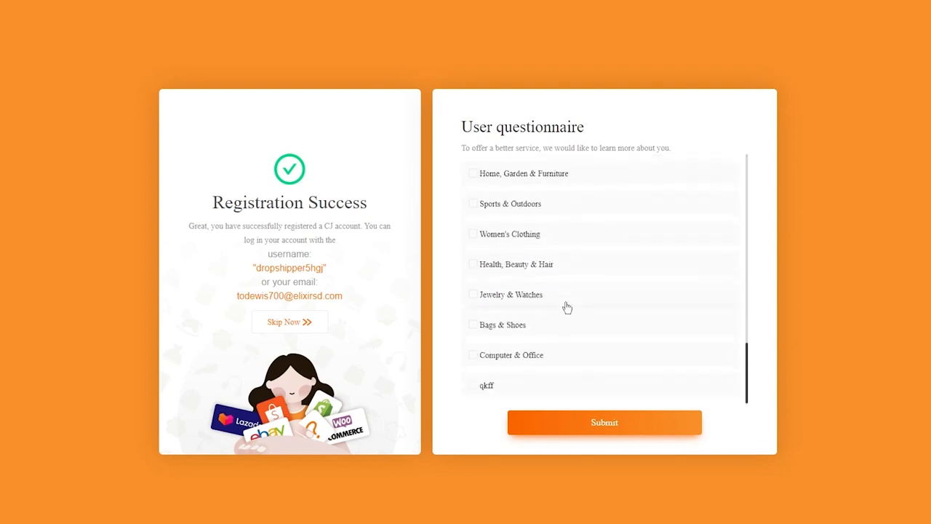
scroll(567, 342, up, 2)
scroll(543, 240, up, 5)
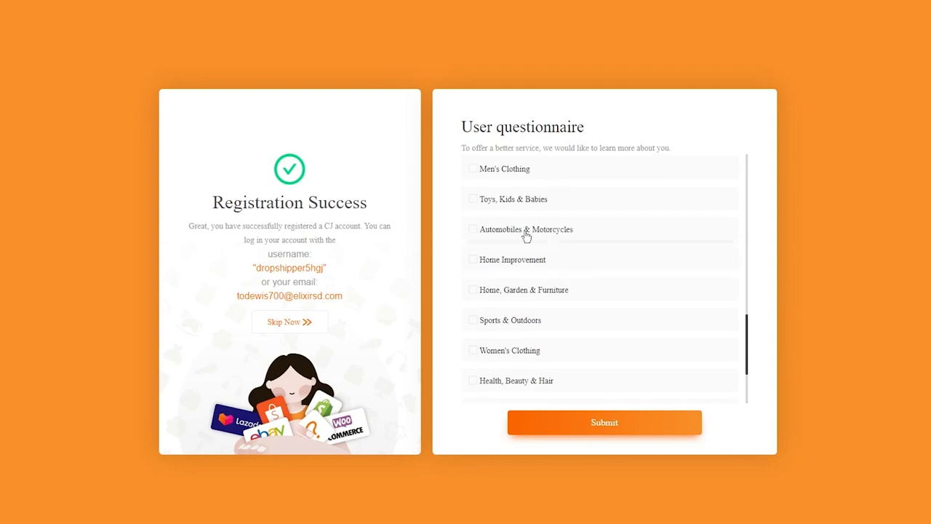
click(510, 286)
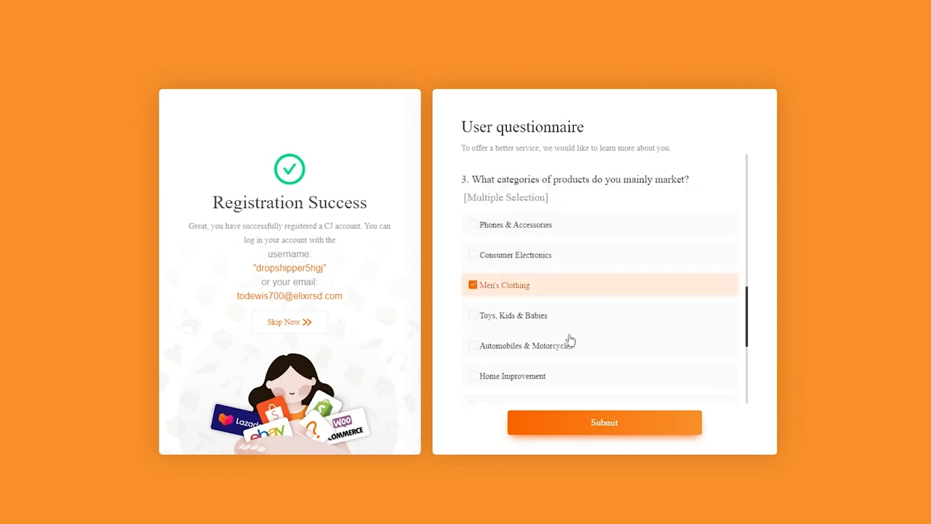
Submit the completed user questionnaire and dismiss the assistant's pop-up on the authorization page.
click(625, 419)
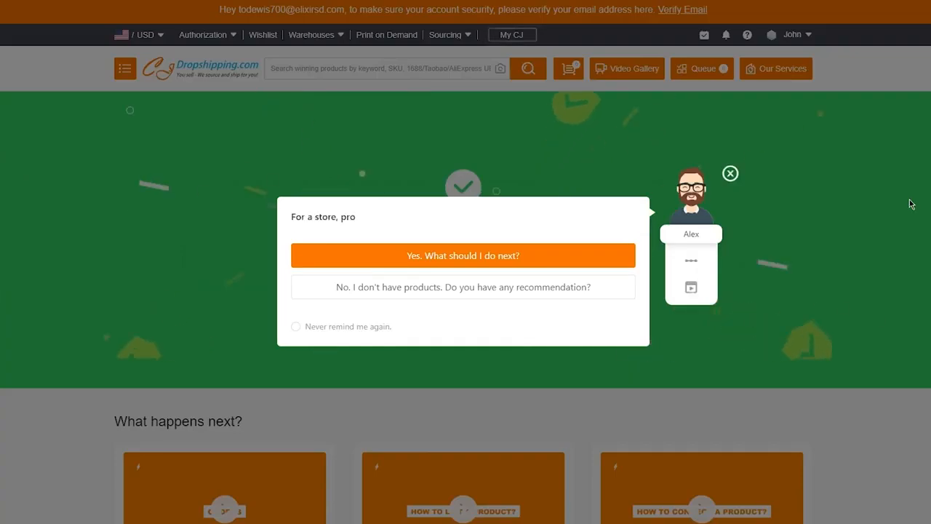
click(731, 173)
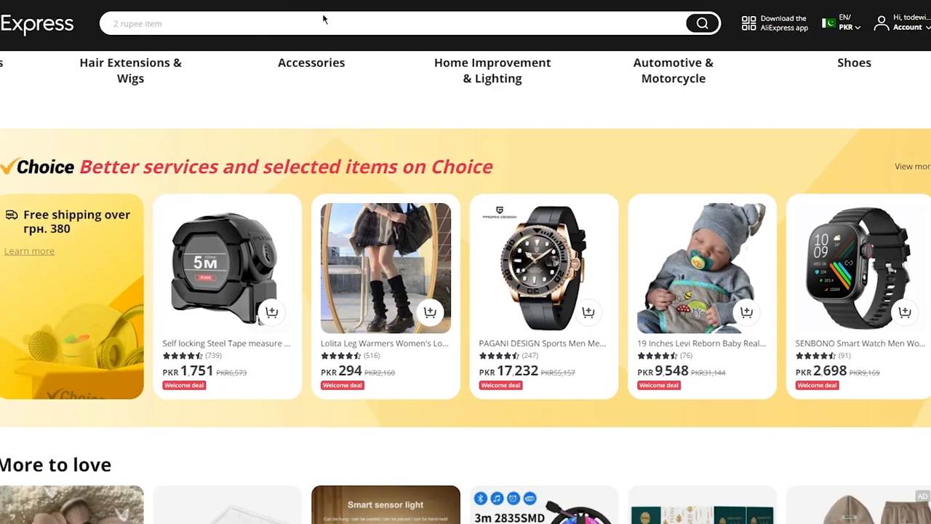
Search AliExpress for "leather jackets".
click(298, 25)
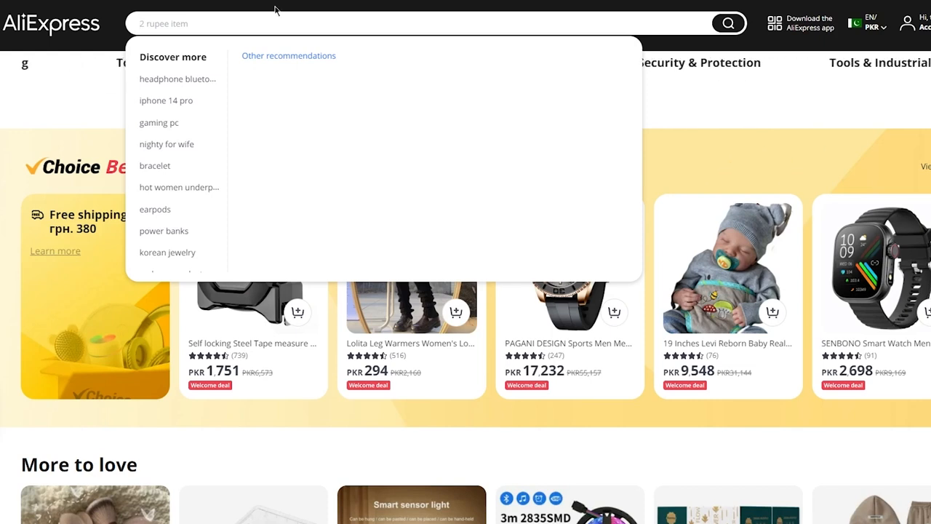
text(le)
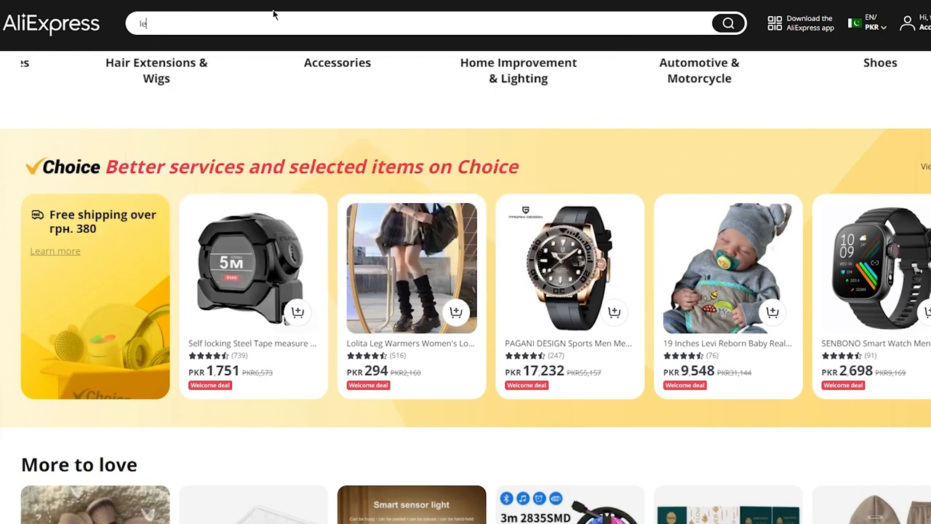
text(ather jackets)
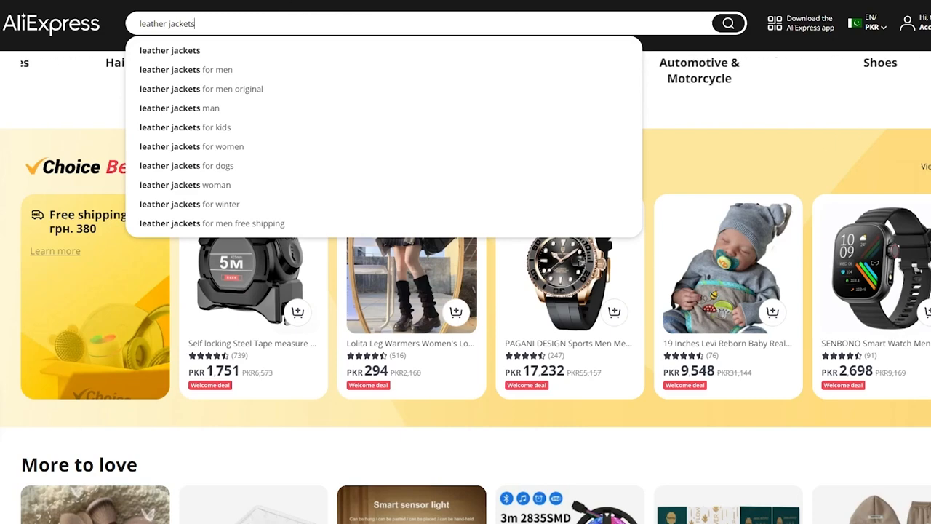
key(Return)
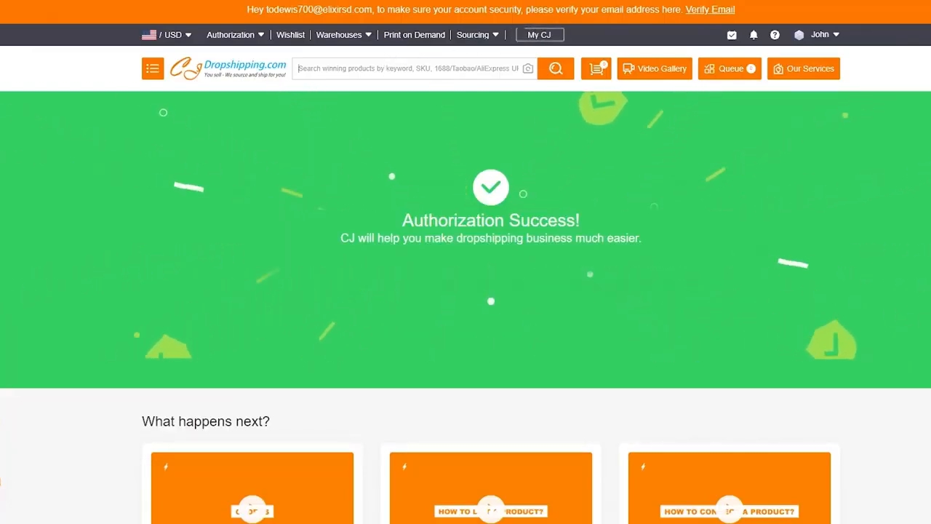
Switch to CJdropshipping and search its product catalogue for "leather jackets".
scroll(609, 175, down, 5)
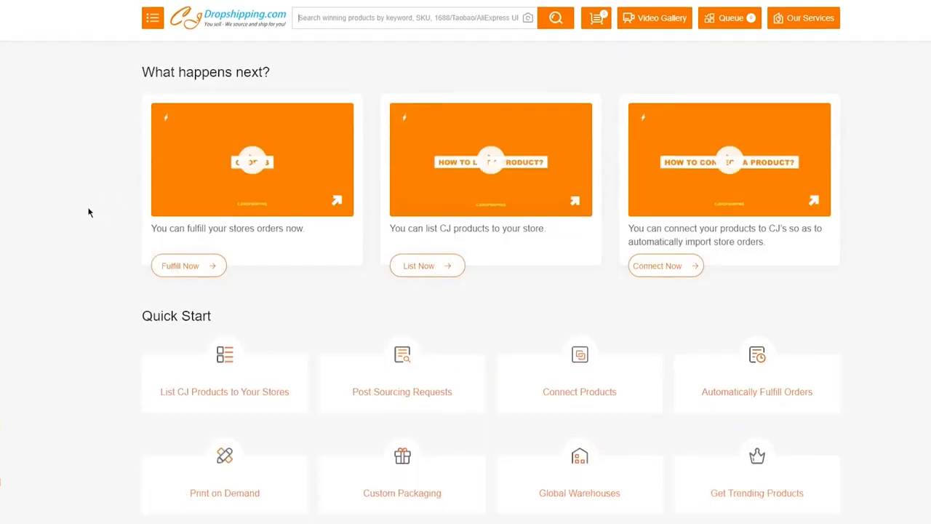
scroll(89, 210, down, 3)
scroll(92, 208, up, 7)
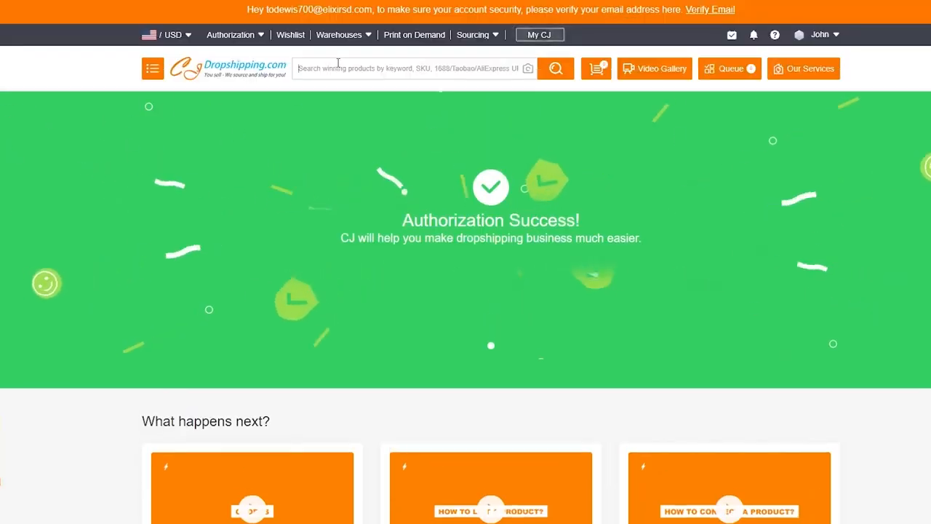
click(338, 64)
text(leather p)
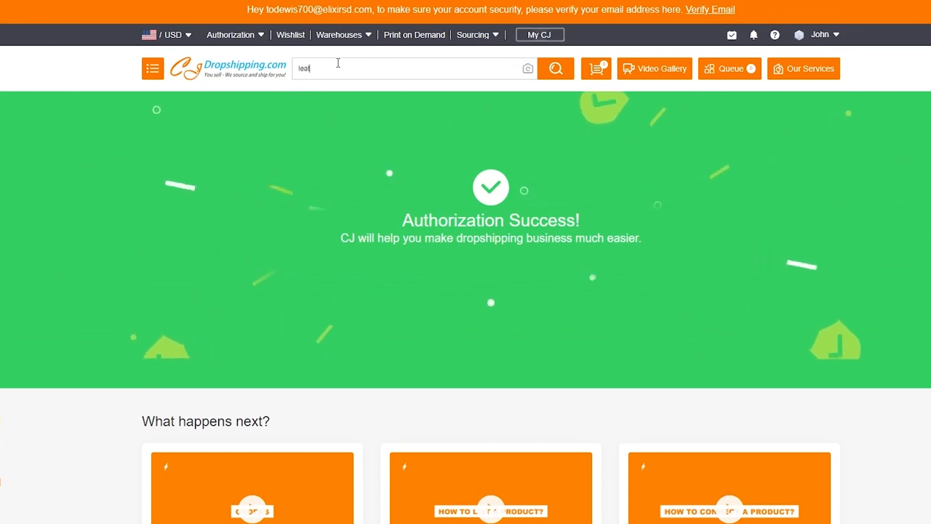
text(d)
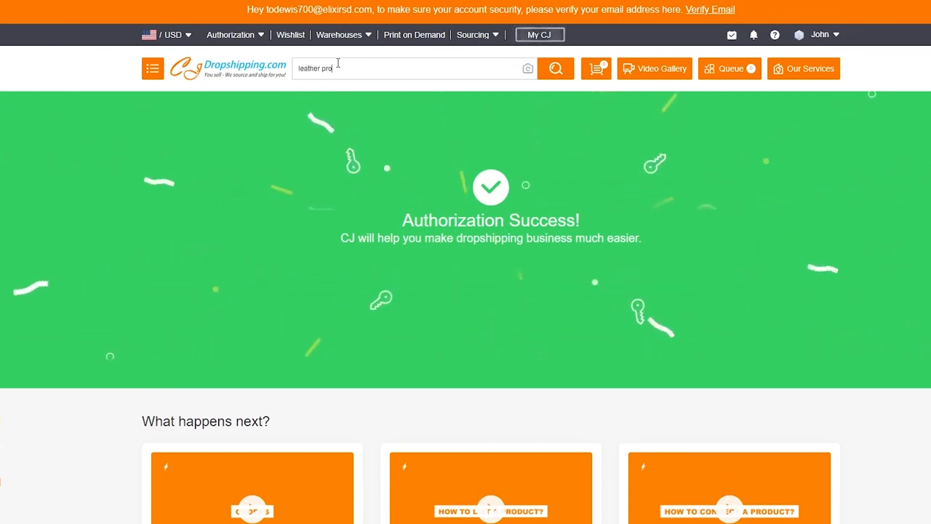
key(BackSpace)
key(BackSpace)
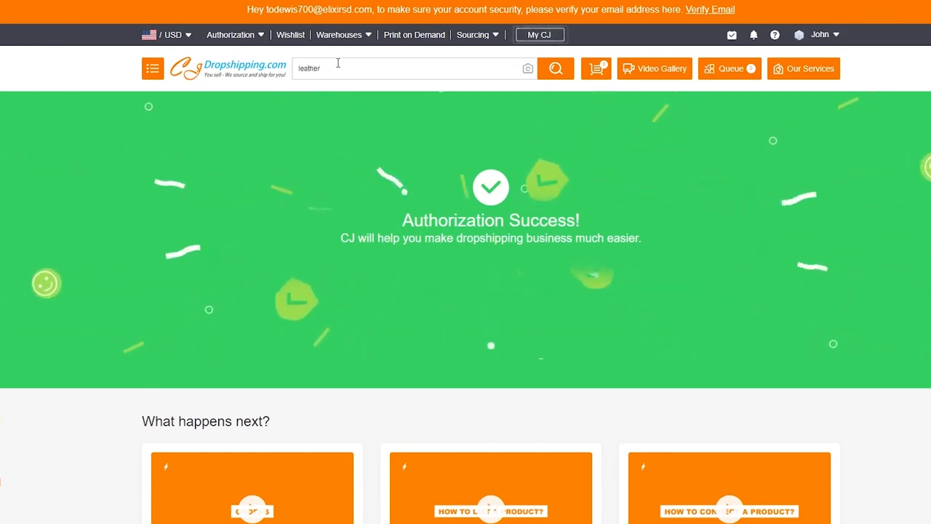
text(jackets)
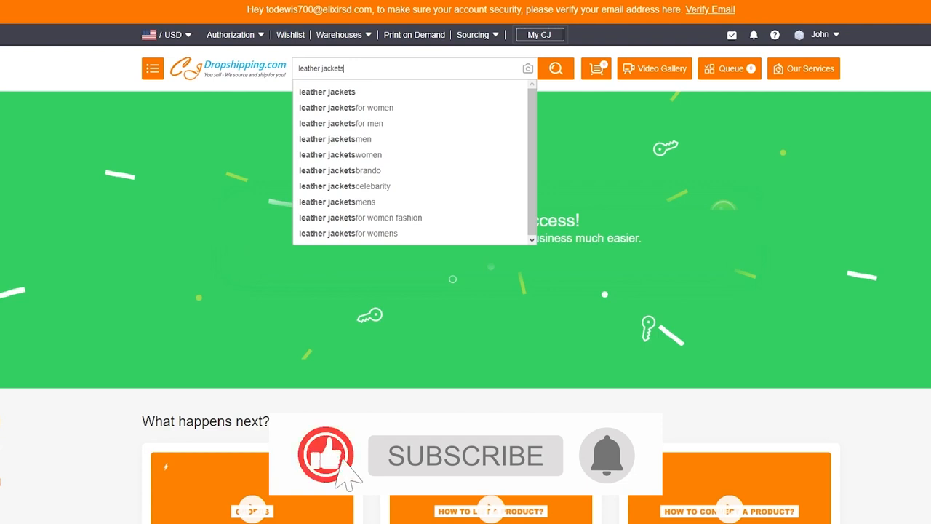
key(Return)
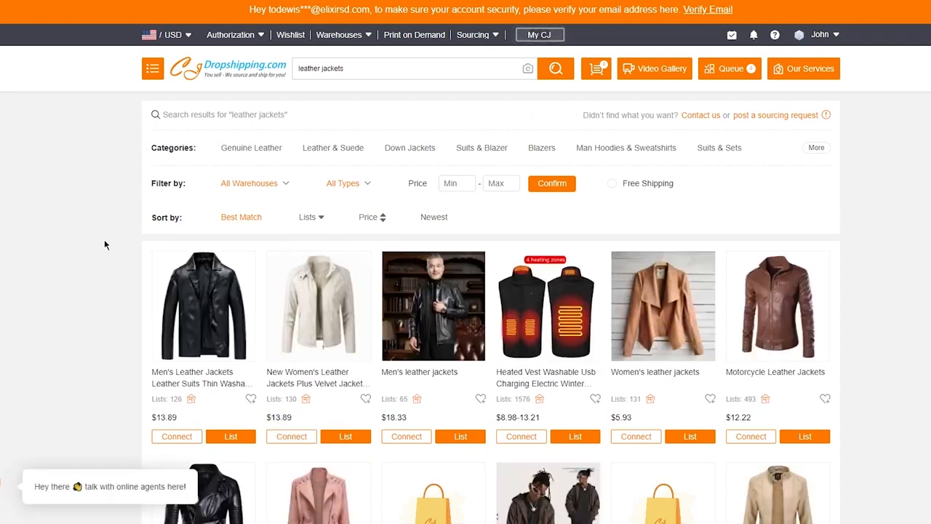
Browse the leather jacket results on CJdropshipping, examining the products, prices and listing options.
scroll(104, 246, down, 1)
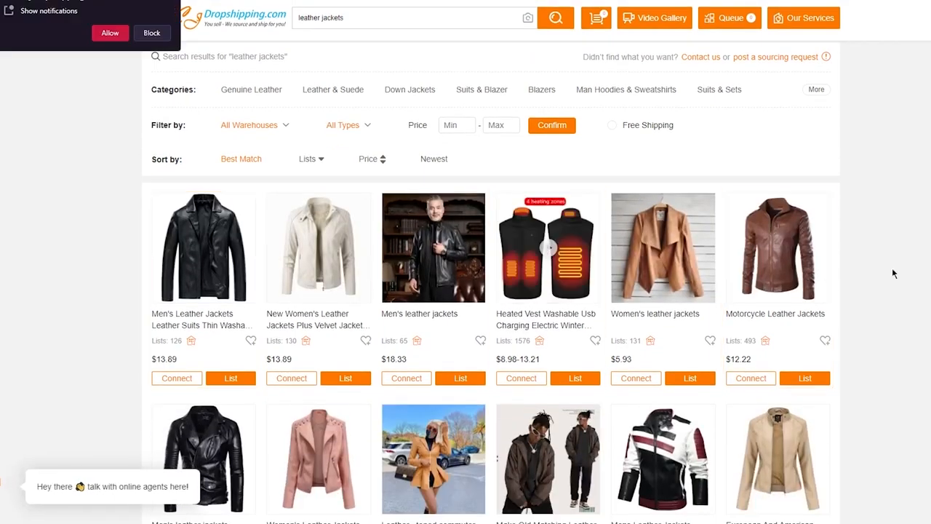
scroll(815, 269, down, 3)
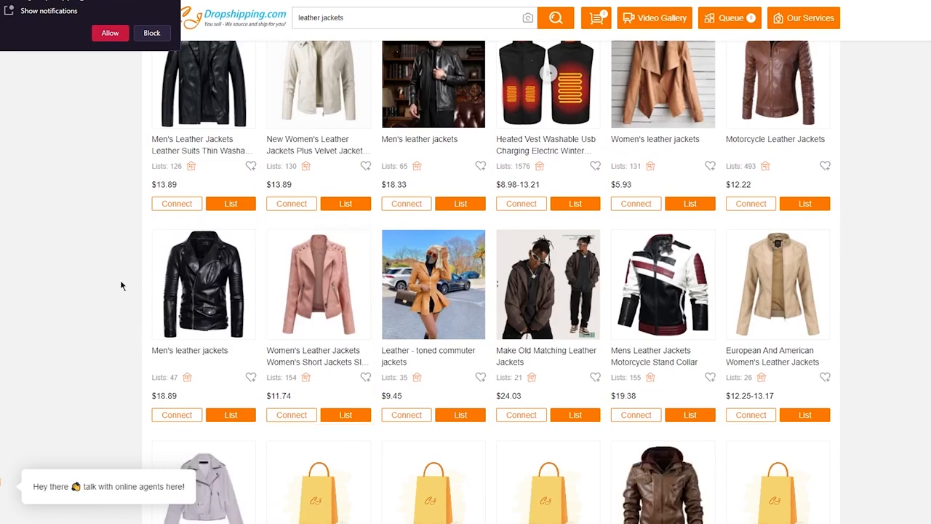
scroll(121, 285, down, 2)
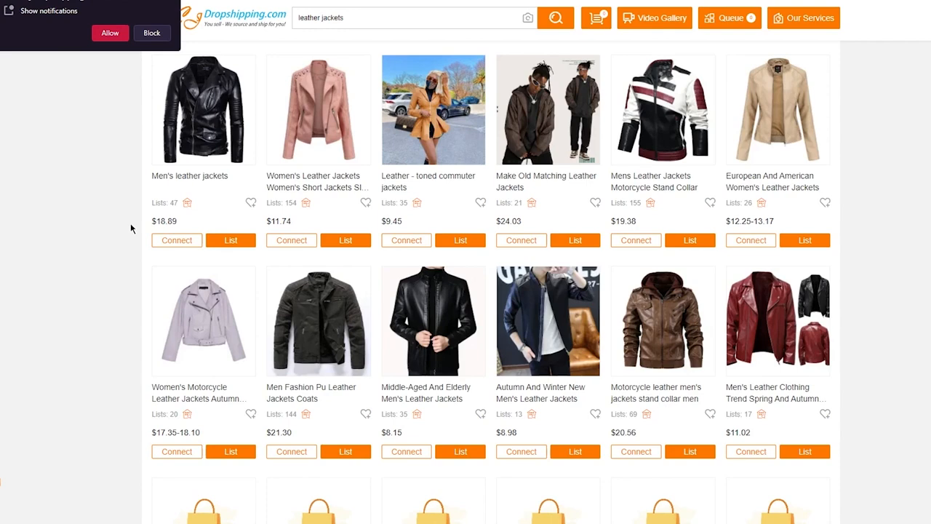
mouse_move(152, 204)
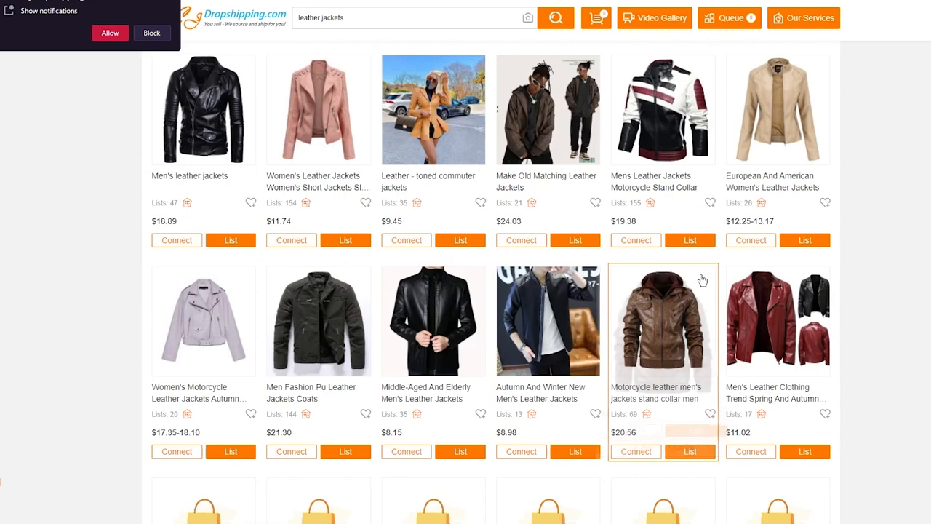
mouse_move(793, 325)
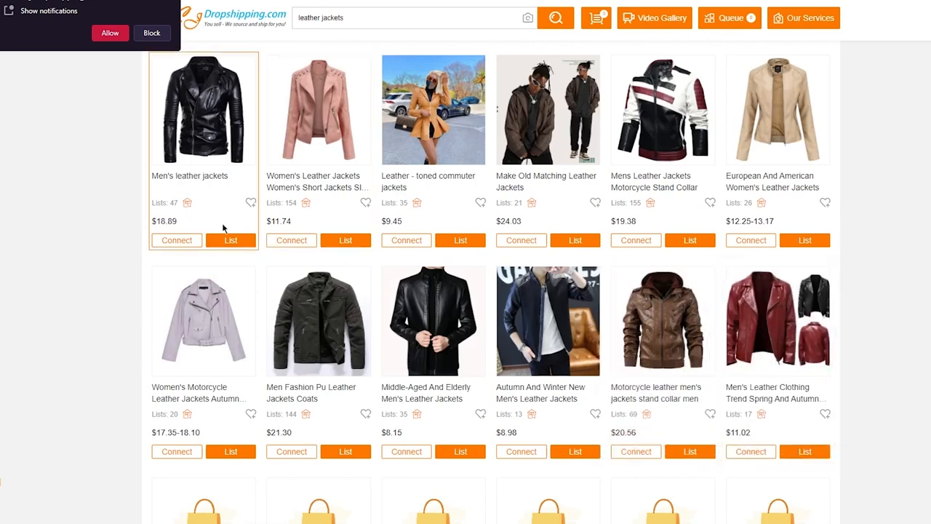
scroll(187, 186, up, 5)
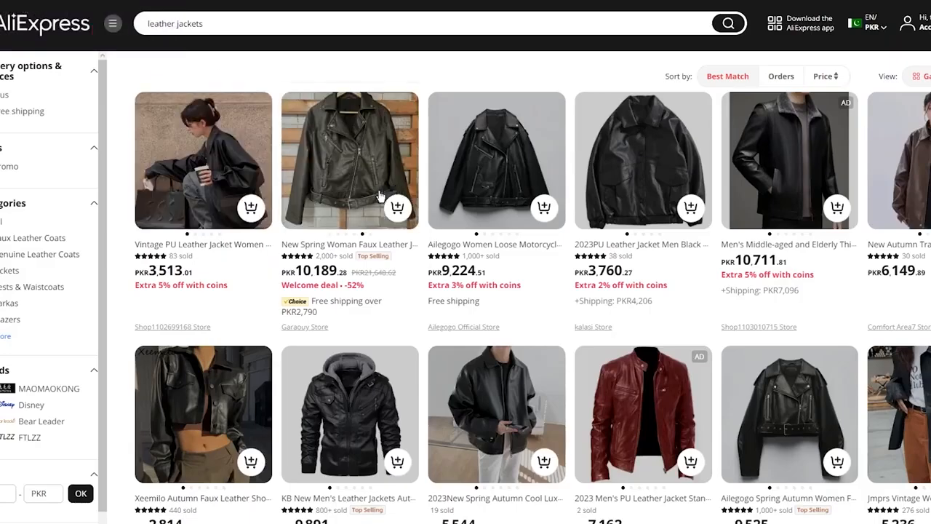
Switch to AliExpress and examine its leather jacket results for prices and shipping terms to compare with CJ.
scroll(380, 197, down, 3)
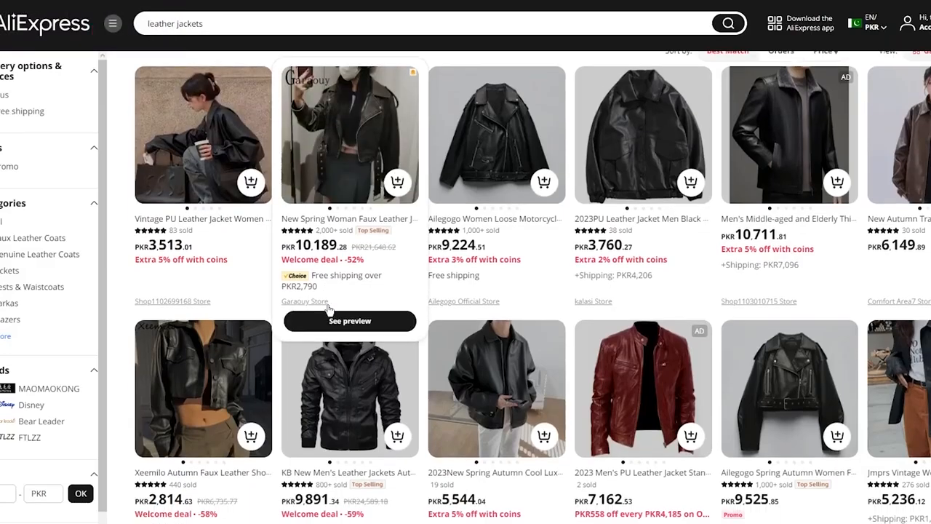
scroll(482, 437, down, 3)
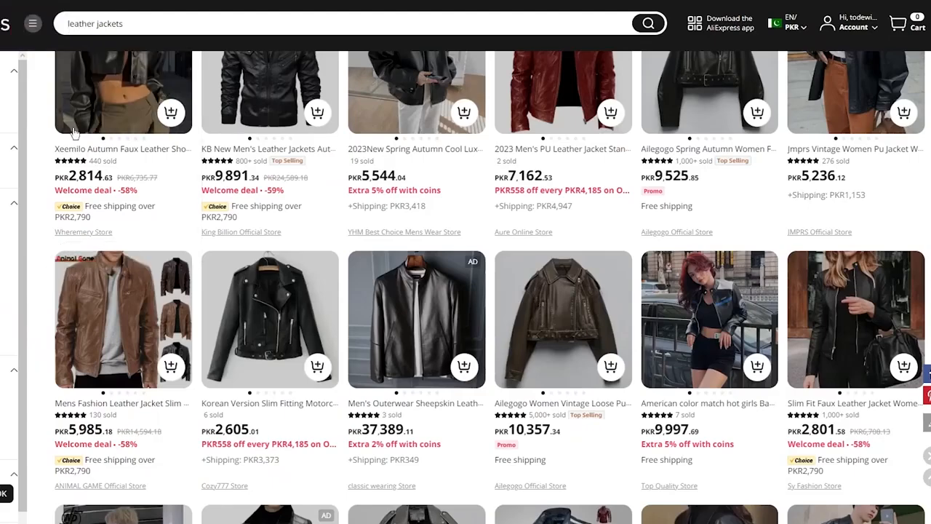
scroll(39, 102, up, 1)
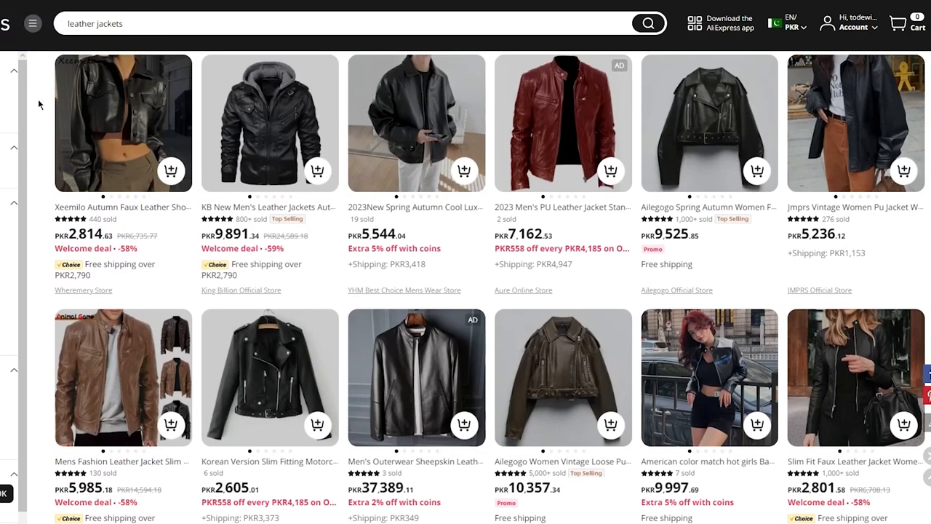
scroll(38, 99, down, 3)
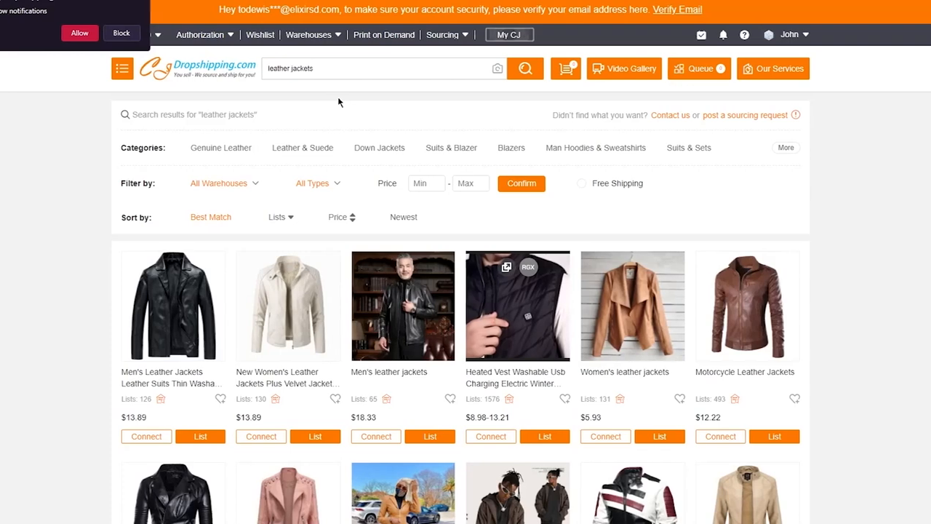
scroll(823, 235, down, 2)
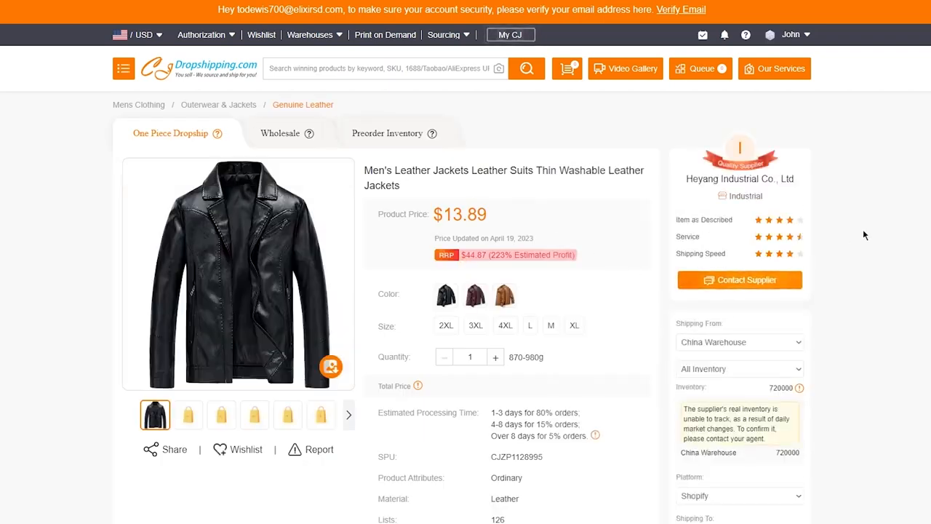
Review the CJdropshipping page of the Men's Leather Jackets Leather Suits product for price, variants, fees and processing time.
scroll(865, 234, down, 1)
scroll(863, 235, down, 2)
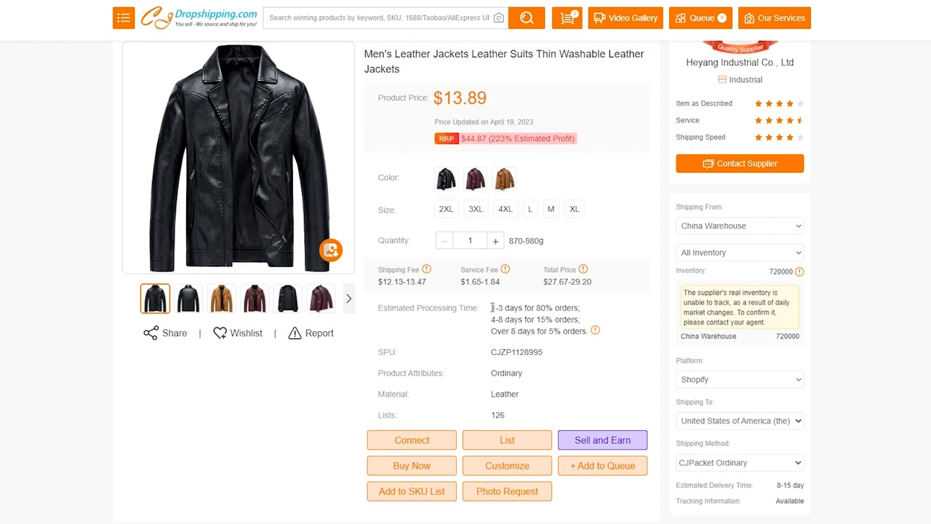
scroll(399, 301, down, 1)
scroll(504, 301, up, 3)
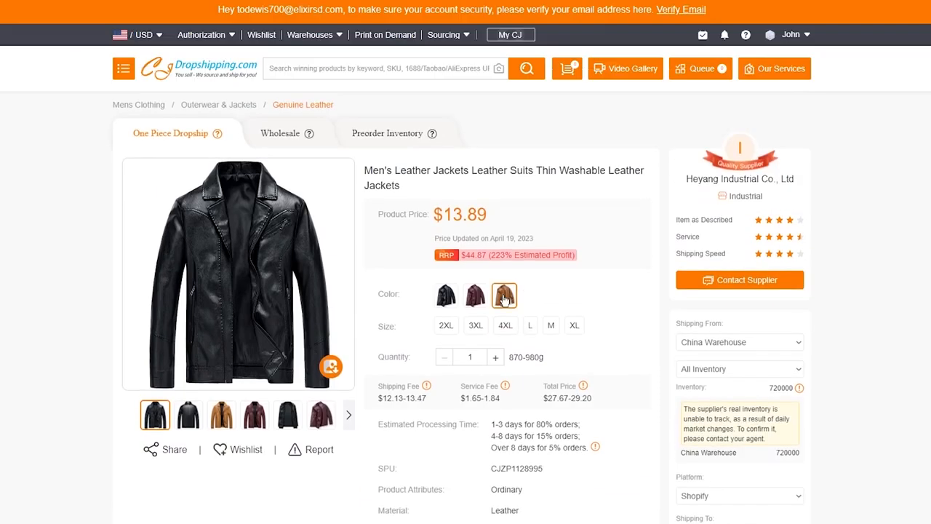
scroll(506, 298, down, 4)
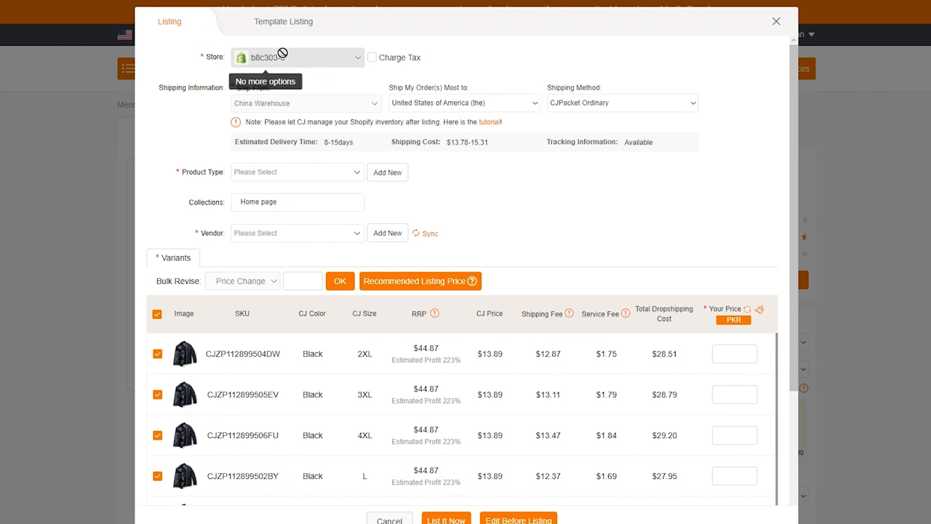
Keep Charge Tax off and the United States of America as destination, choose CJPacket Ordinary shipping, and check the shipping cost and tracking.
click(372, 58)
click(373, 59)
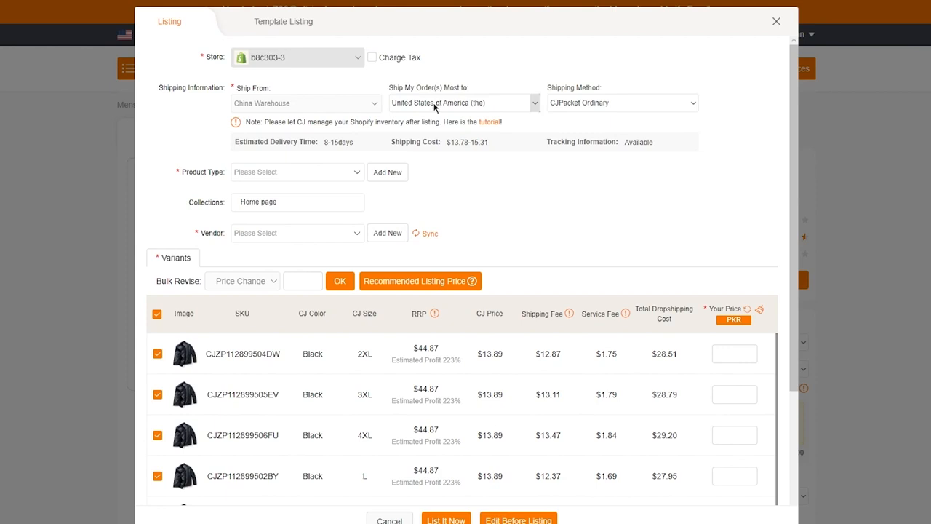
click(456, 106)
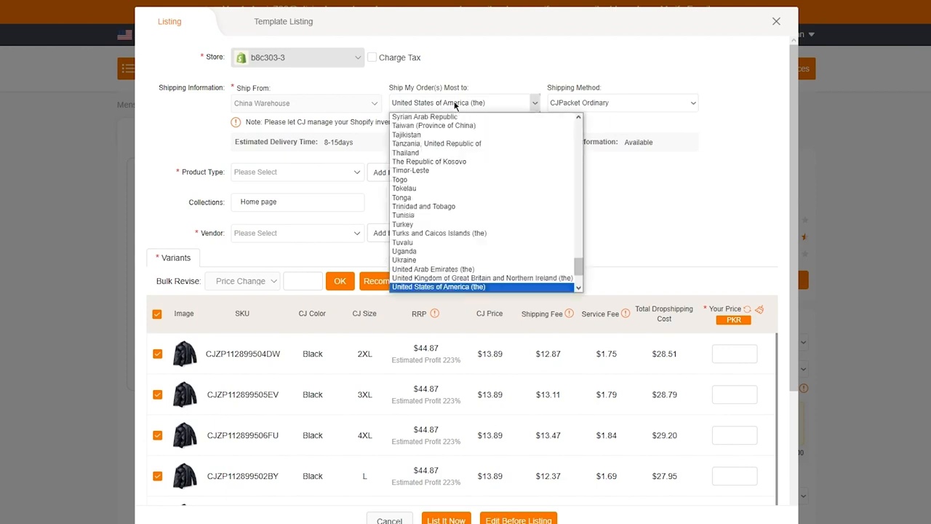
click(455, 106)
click(644, 104)
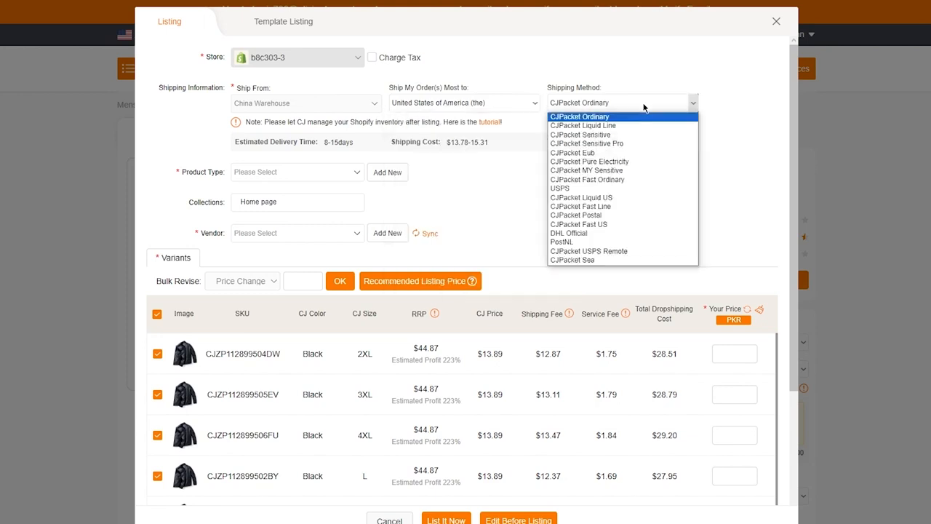
click(466, 106)
click(625, 101)
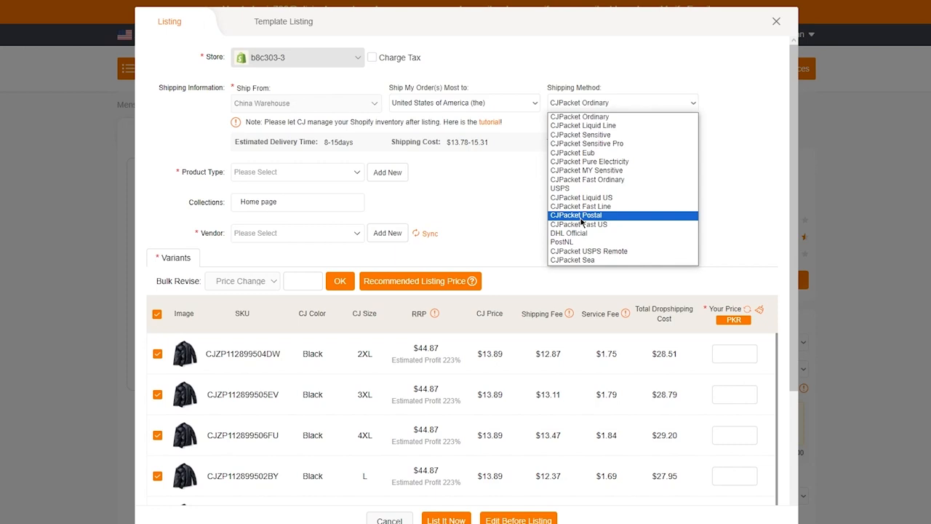
click(580, 117)
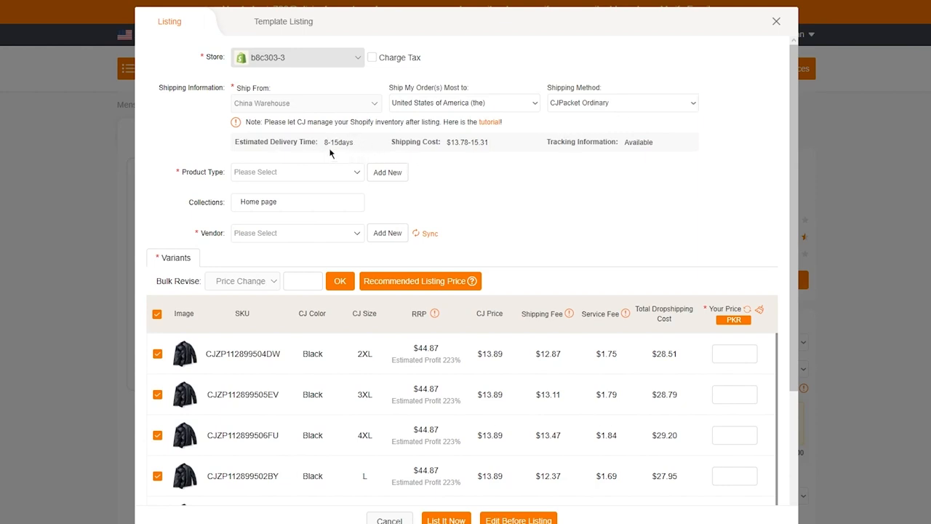
drag(446, 143, 510, 147)
click(624, 153)
Add "lleather" as a new product type for the jacket listing.
click(326, 176)
click(386, 173)
click(349, 176)
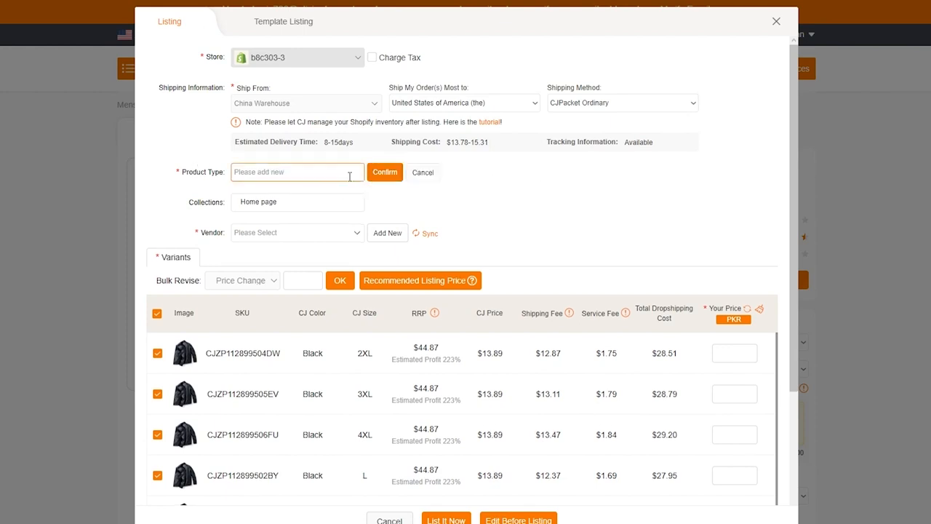
text(lleather)
click(384, 178)
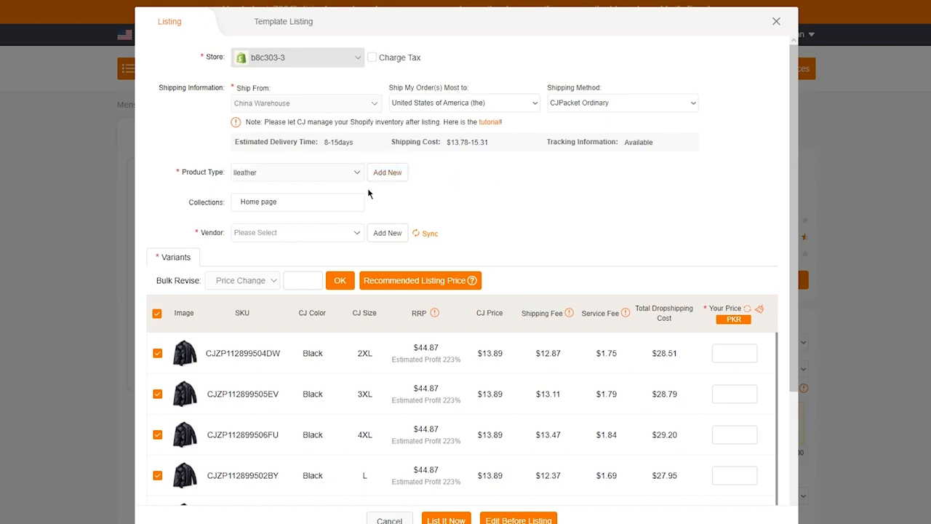
Add a new vendor for the jacket listing, entering the vendor's first name.
click(346, 234)
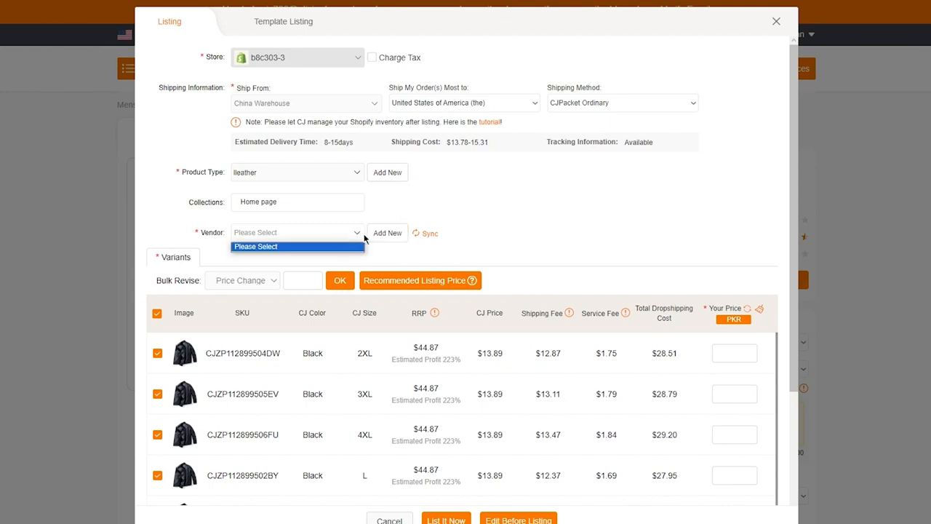
click(388, 234)
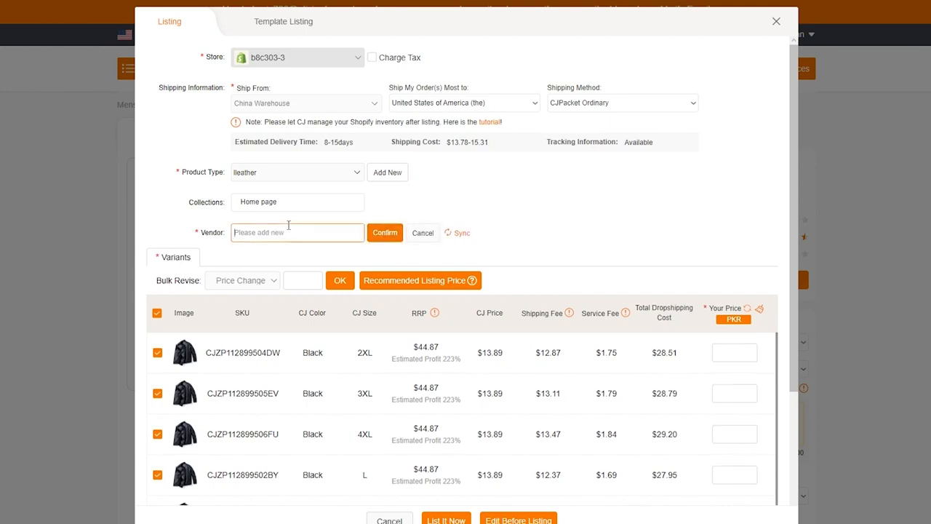
text(john)
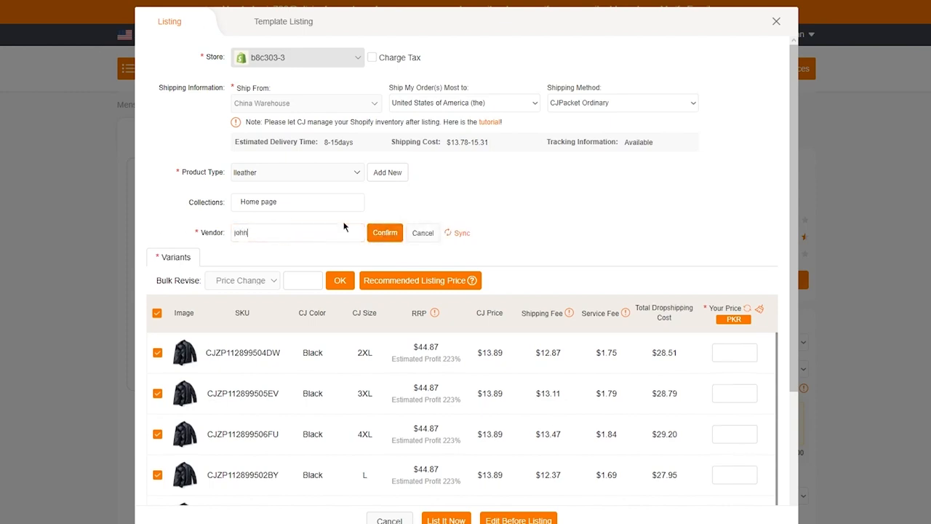
click(385, 232)
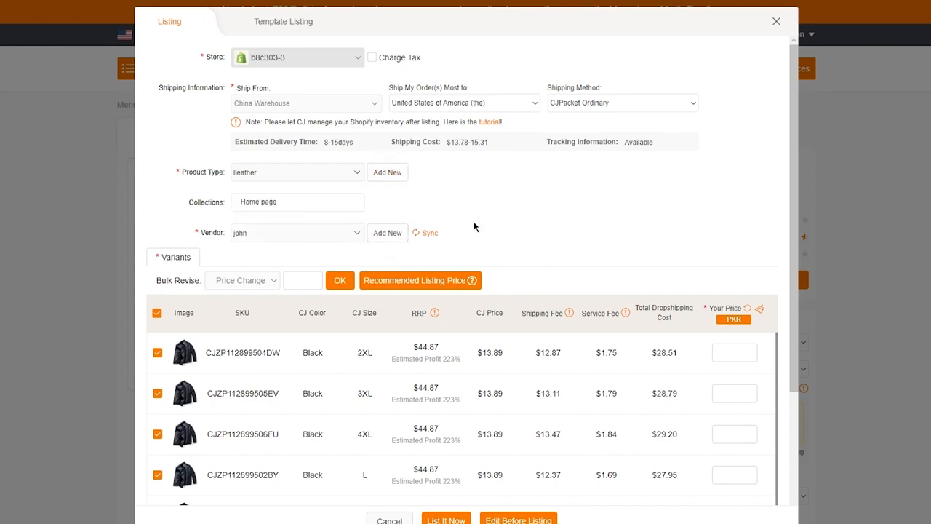
Review the jacket variants for colour, size, CJ price, shipping fee, service fee and total dropshipping cost.
scroll(635, 353, down, 3)
scroll(635, 353, down, 5)
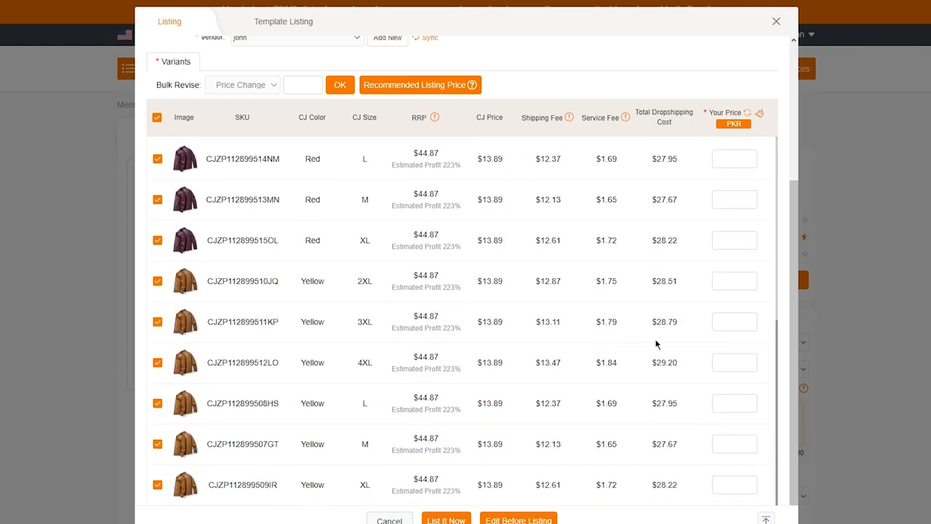
scroll(540, 324, up, 8)
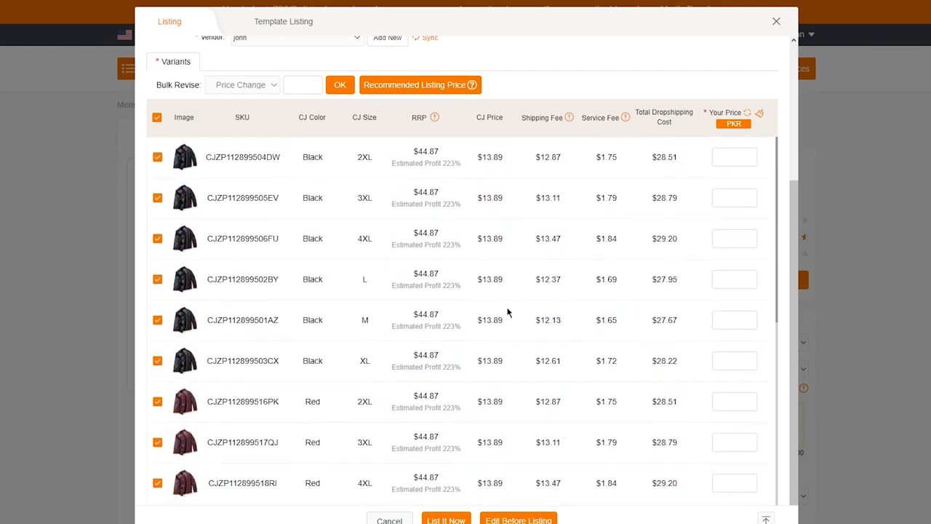
scroll(372, 346, down, 5)
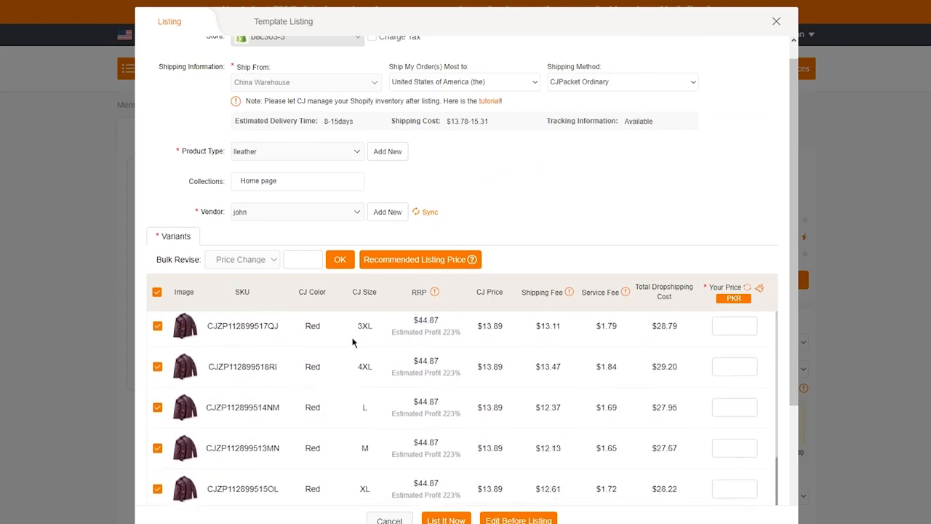
scroll(393, 357, down, 3)
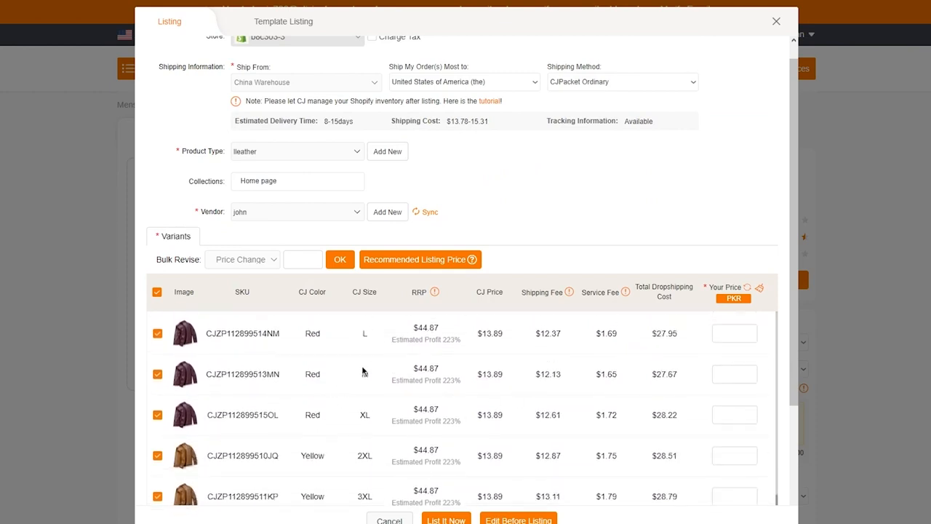
scroll(509, 364, up, 6)
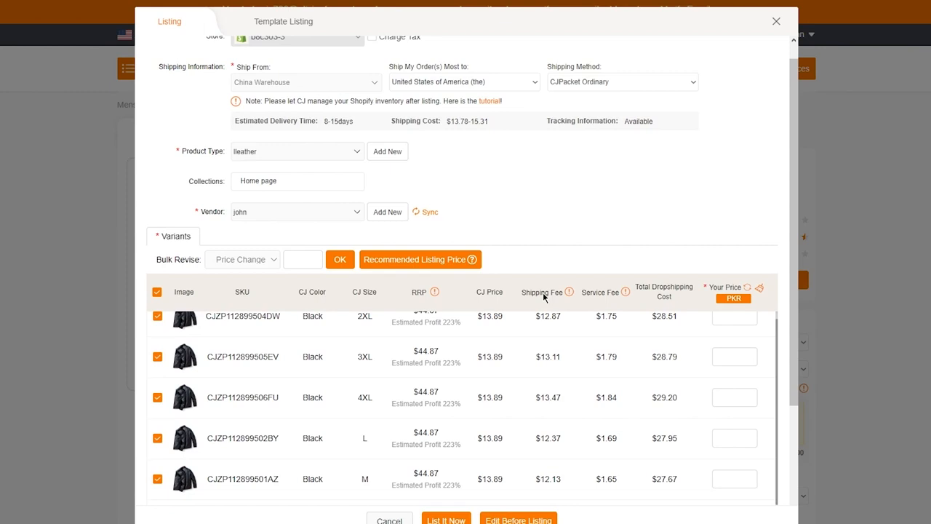
scroll(545, 295, up, 1)
scroll(665, 160, up, 1)
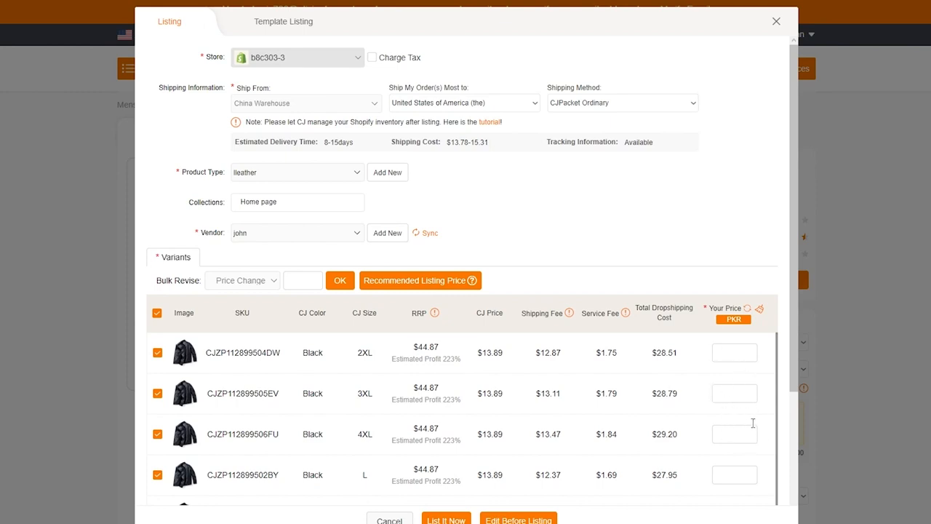
Apply the recommended listing price to all jacket variants and list the product in the store immediately.
click(429, 283)
scroll(727, 385, down, 8)
scroll(692, 395, down, 1)
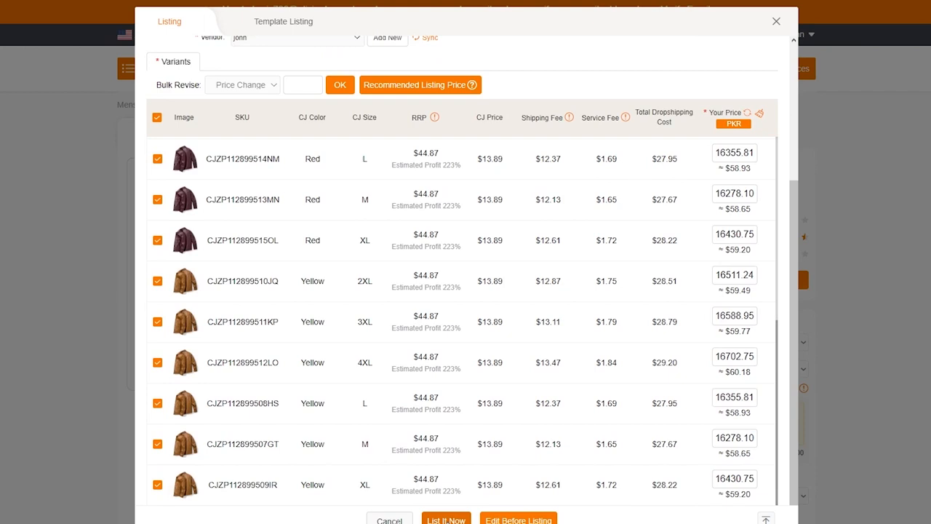
click(446, 520)
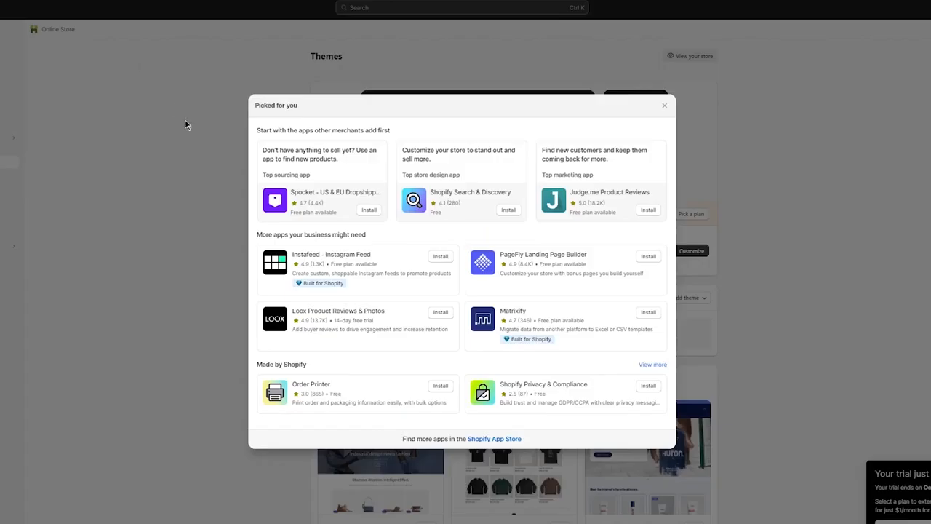
Switch to the Shopify admin and open the Men's Leather Jackets Leather Suits product from the store's products.
click(185, 124)
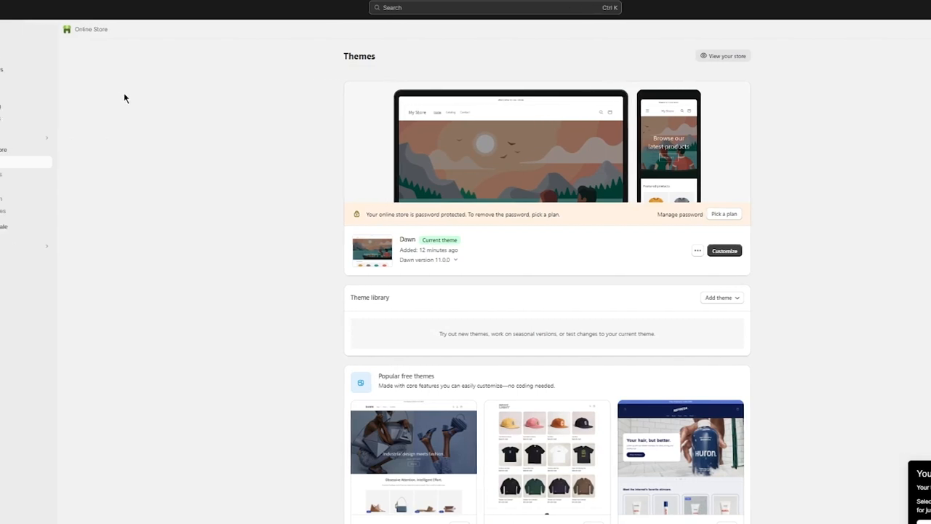
click(36, 57)
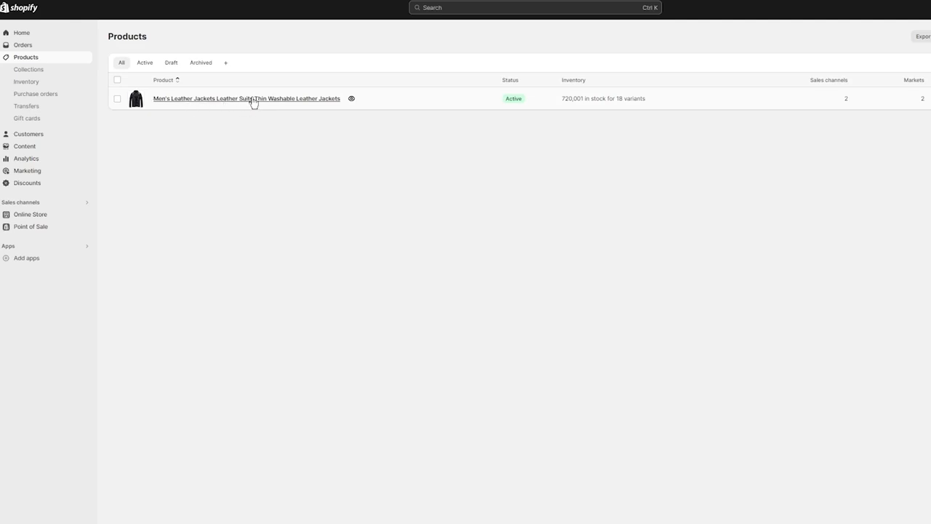
click(253, 99)
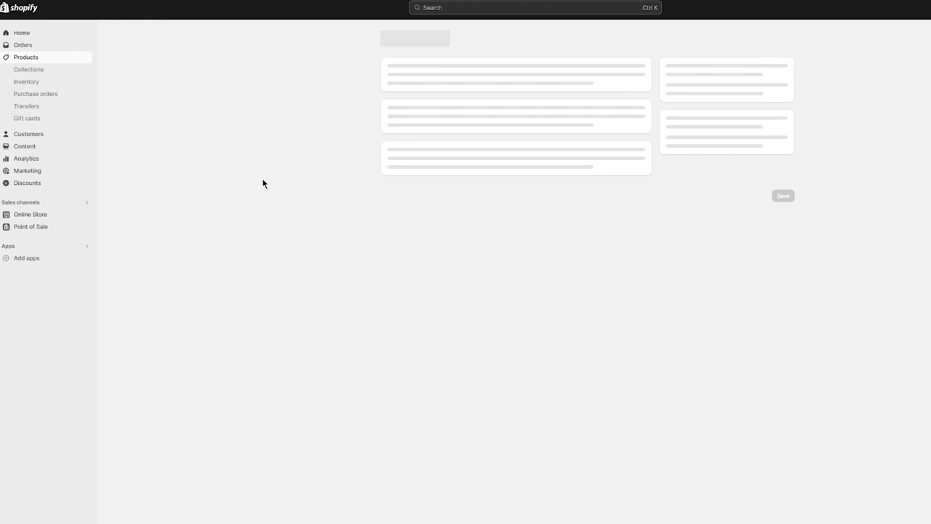
Review the imported jacket's description, size chart, media, variant prices and stock, search engine listing, publishing and organization details.
scroll(452, 192, down, 5)
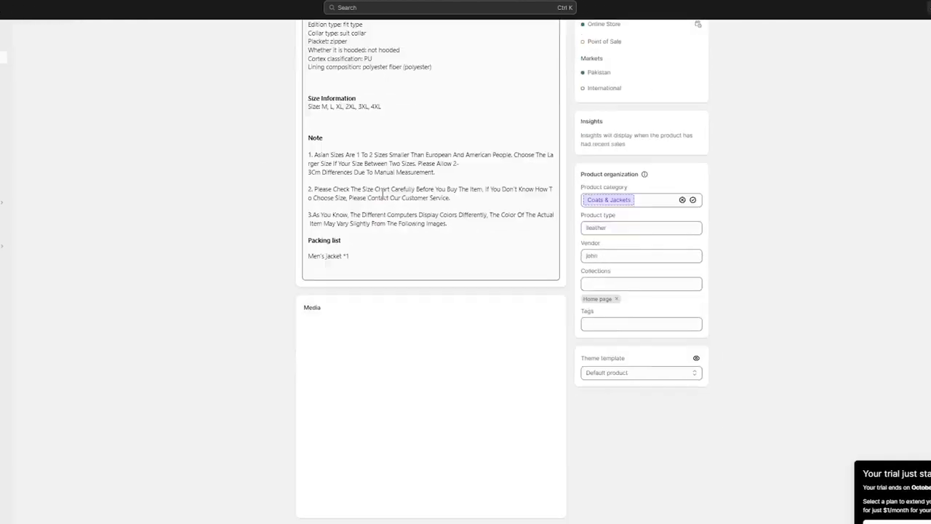
scroll(368, 198, down, 10)
scroll(392, 289, up, 5)
scroll(392, 288, up, 10)
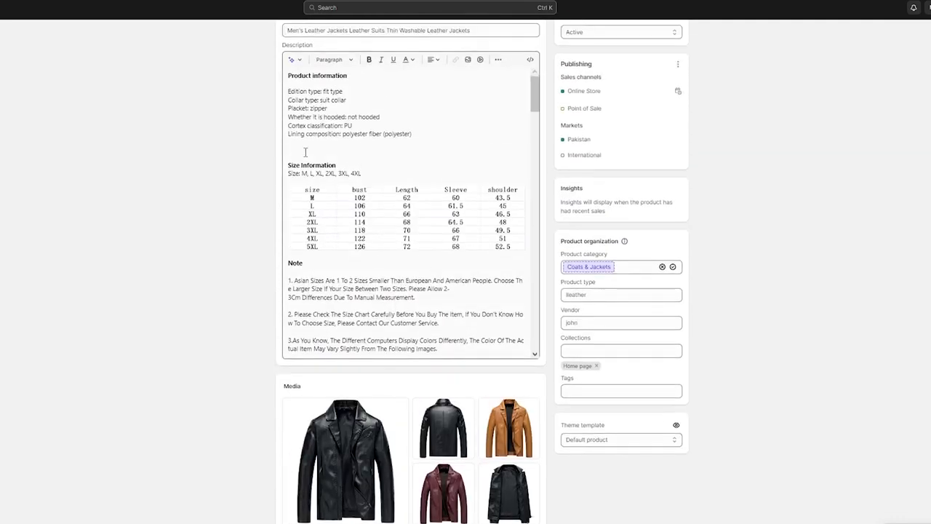
scroll(347, 154, down, 3)
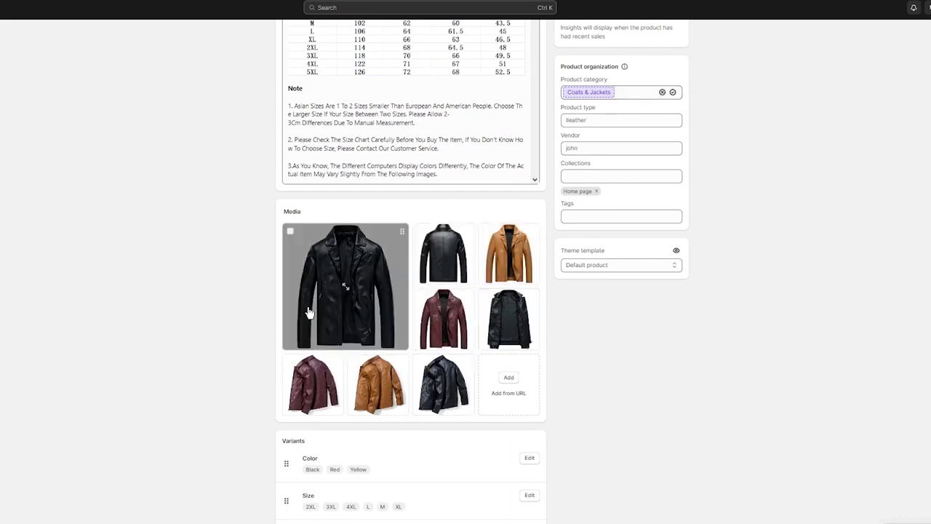
scroll(327, 320, down, 4)
scroll(343, 295, down, 7)
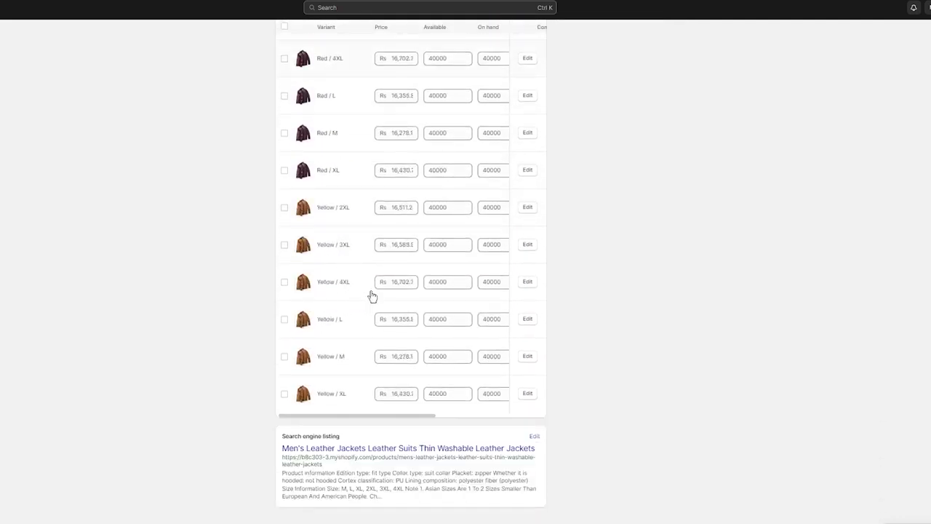
scroll(629, 258, up, 5)
scroll(681, 230, up, 10)
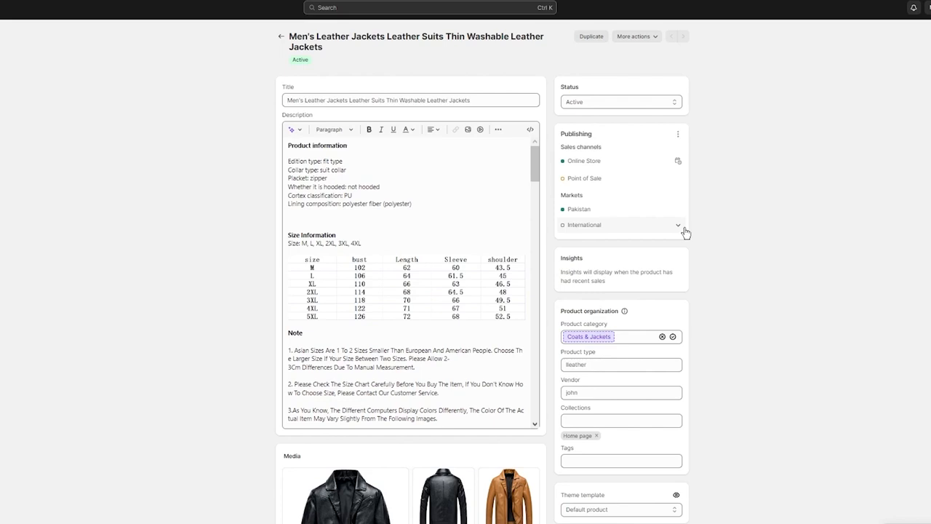
scroll(722, 235, down, 1)
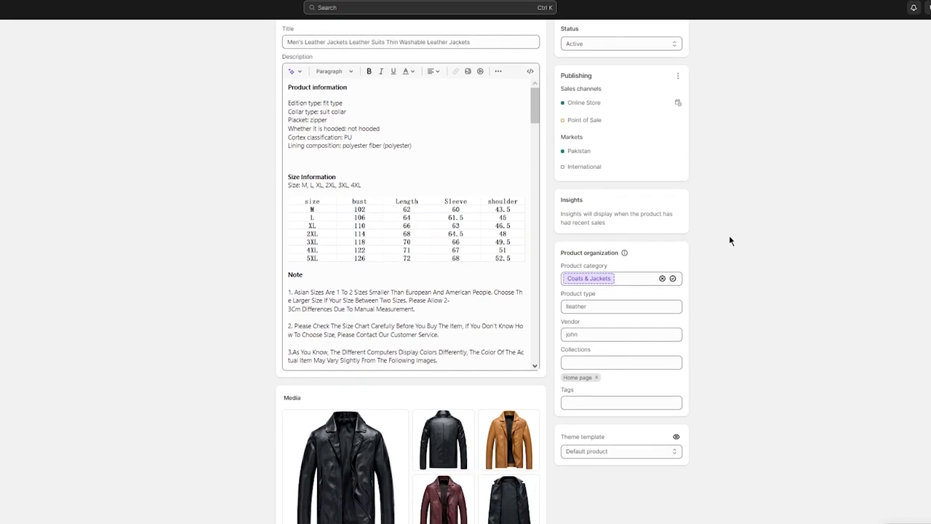